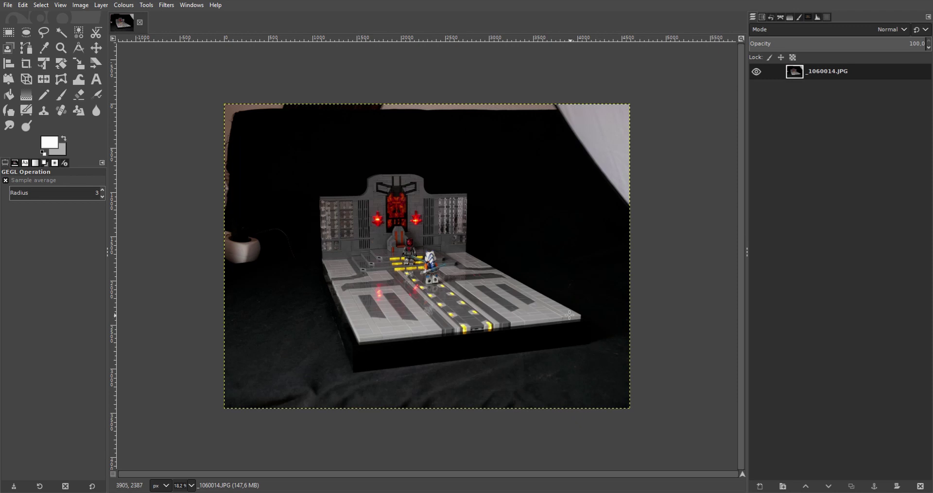
# Step: Duplicate the photo layer and add an alpha channel to the copy
pyautogui.click(851, 487)
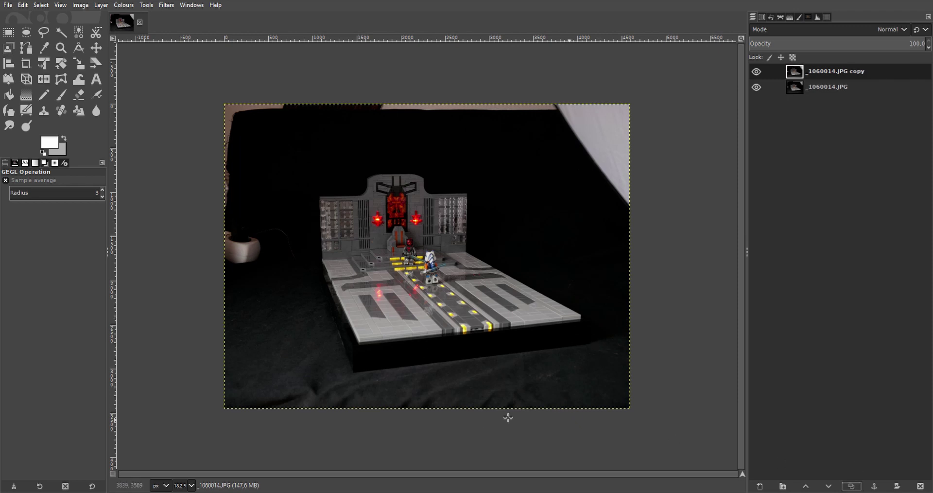
pyautogui.rightClick(832, 70)
pyautogui.click(870, 361)
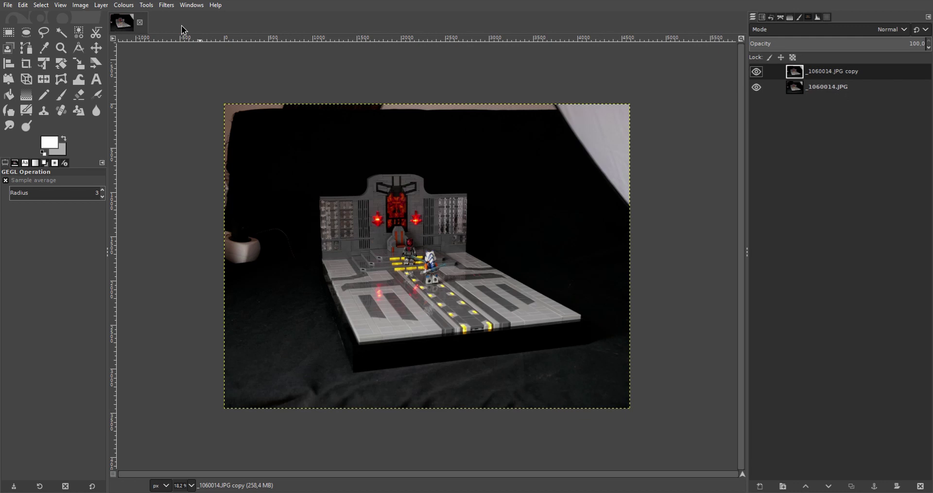
# Step: Brighten the layer copy with Levels by lowering the high input level to just under 185
pyautogui.click(132, 5)
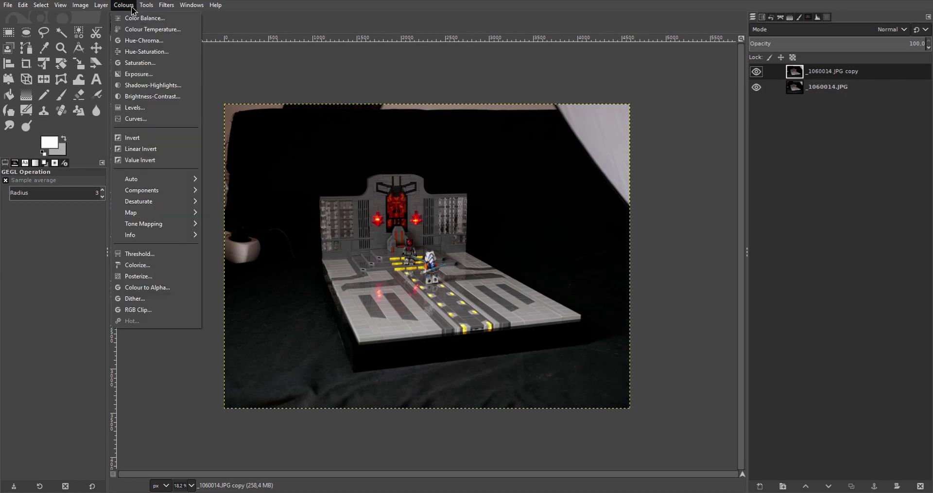
pyautogui.click(140, 108)
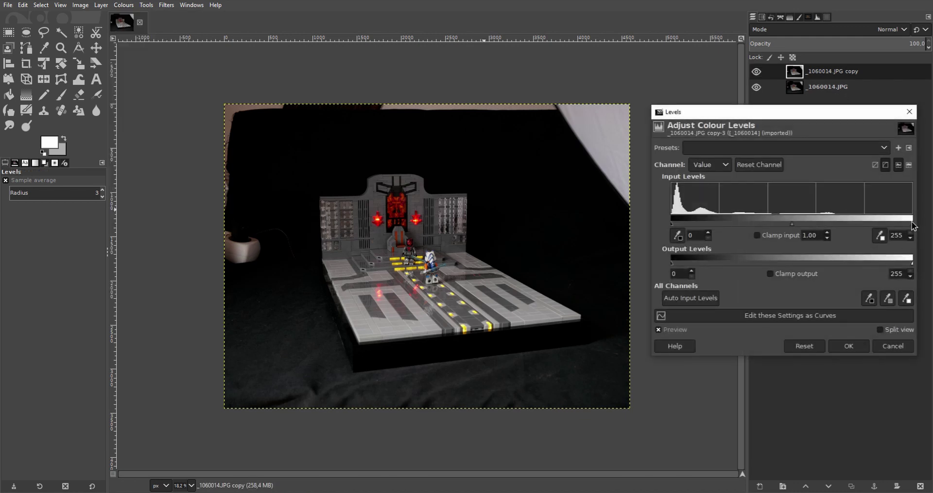
pyautogui.moveTo(913, 225); pyautogui.dragTo(848, 223)
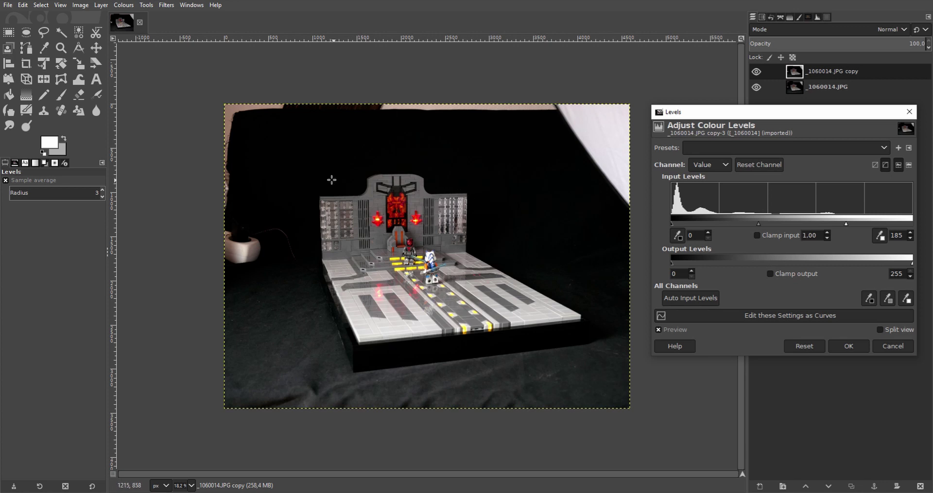
pyautogui.moveTo(846, 224); pyautogui.dragTo(841, 223)
pyautogui.click(848, 346)
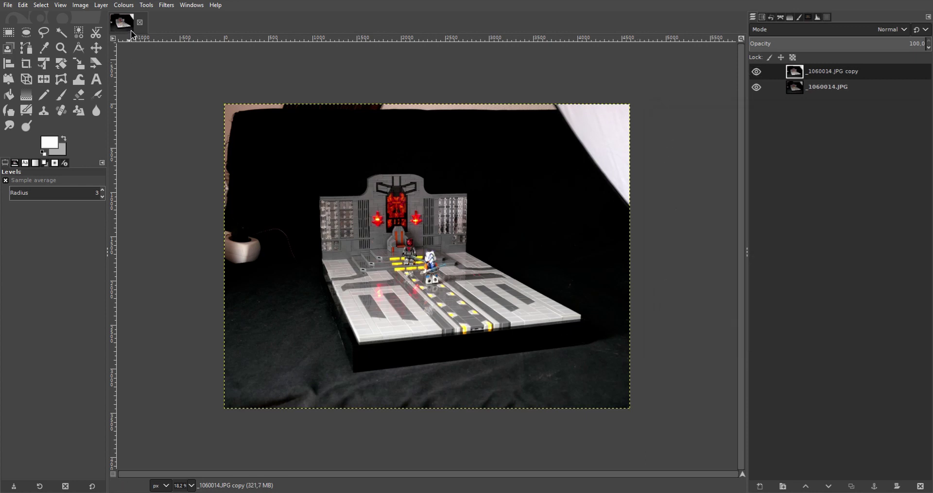
# Step: Start a Threshold adjustment on the layer copy, lower its low value to 80 and check the back wall's edges
pyautogui.click(115, 5)
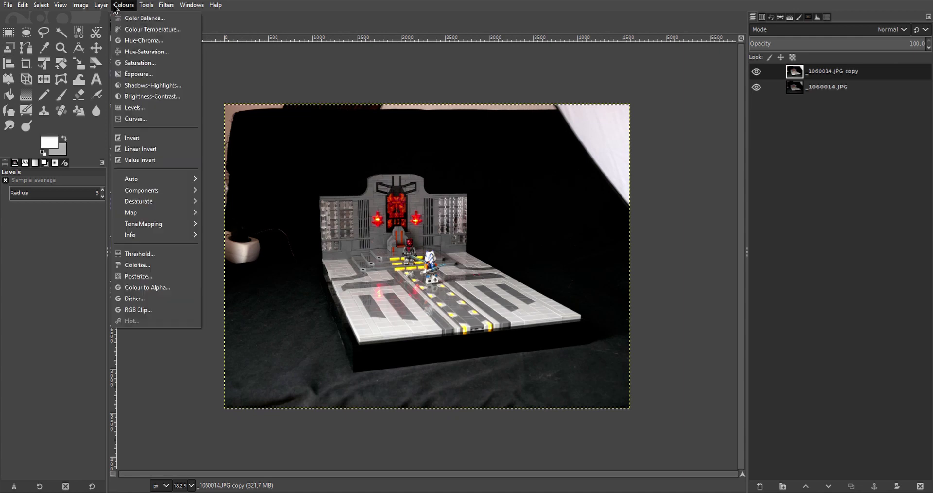
pyautogui.click(156, 254)
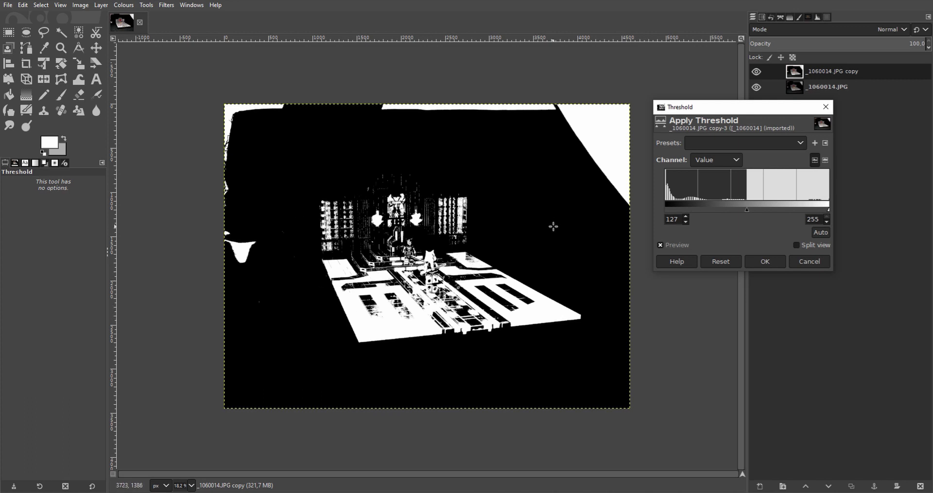
pyautogui.moveTo(747, 214); pyautogui.dragTo(718, 217)
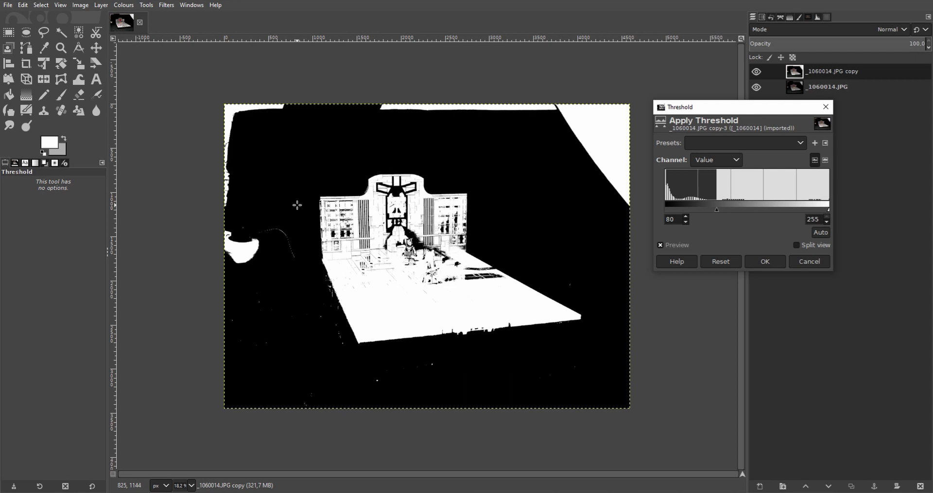
pyautogui.scroll(6, 421, 217)
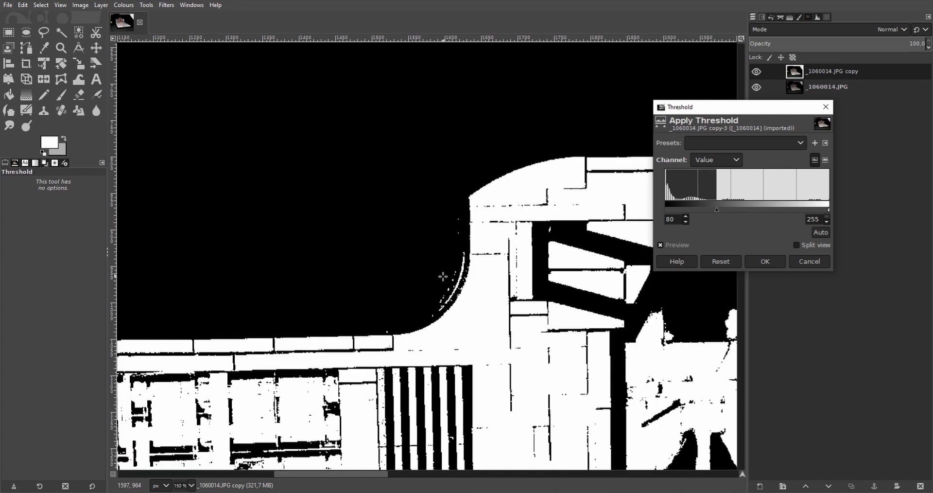
pyautogui.hscroll(5, 560, 288)
pyautogui.scroll(-2, 366, 171)
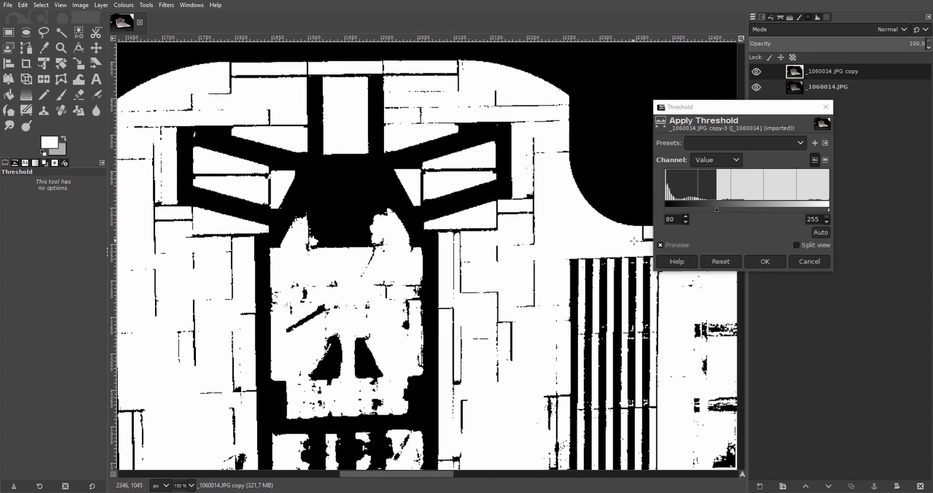
pyautogui.scroll(-6, 485, 251)
pyautogui.scroll(1, 485, 251)
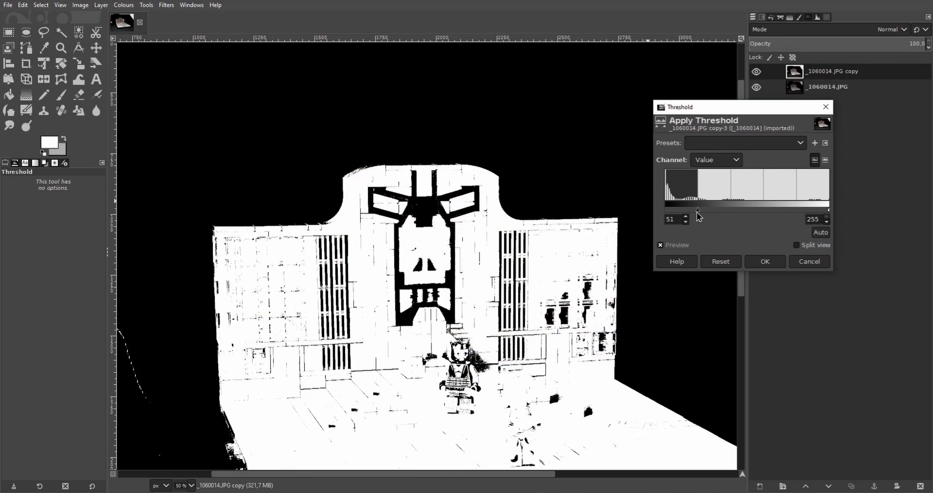
# Step: Lower the threshold's low value to 14 for a solid model silhouette and apply it to the layer copy
pyautogui.moveTo(698, 213); pyautogui.dragTo(681, 219)
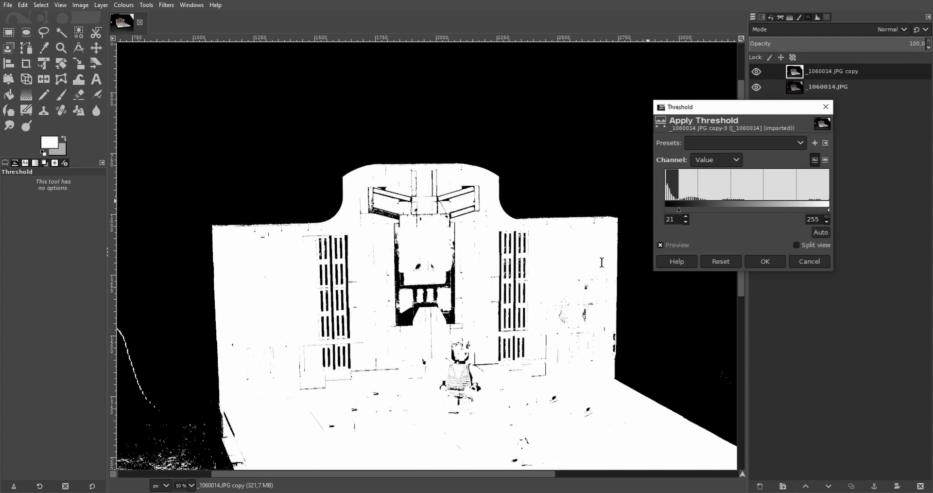
pyautogui.keyDown('ctrl'); pyautogui.scroll(-3, 627, 246); pyautogui.keyUp('ctrl')
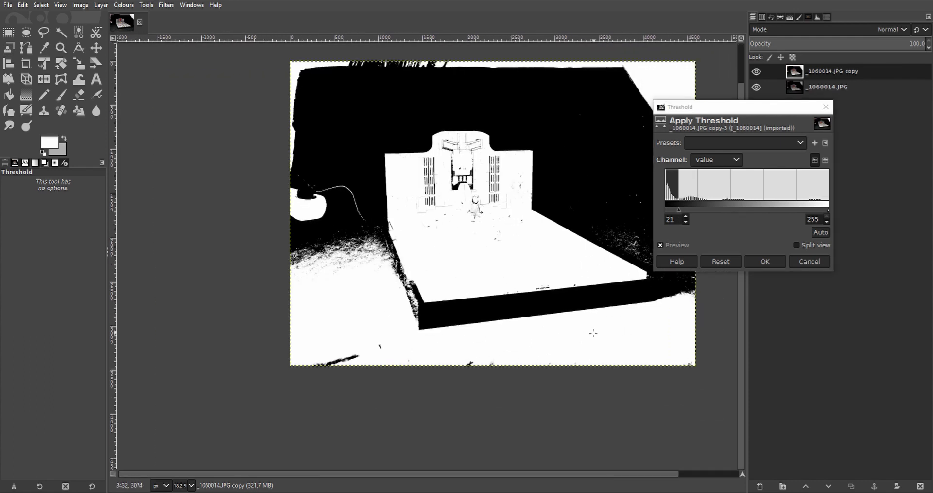
pyautogui.hscroll(2, 598, 331)
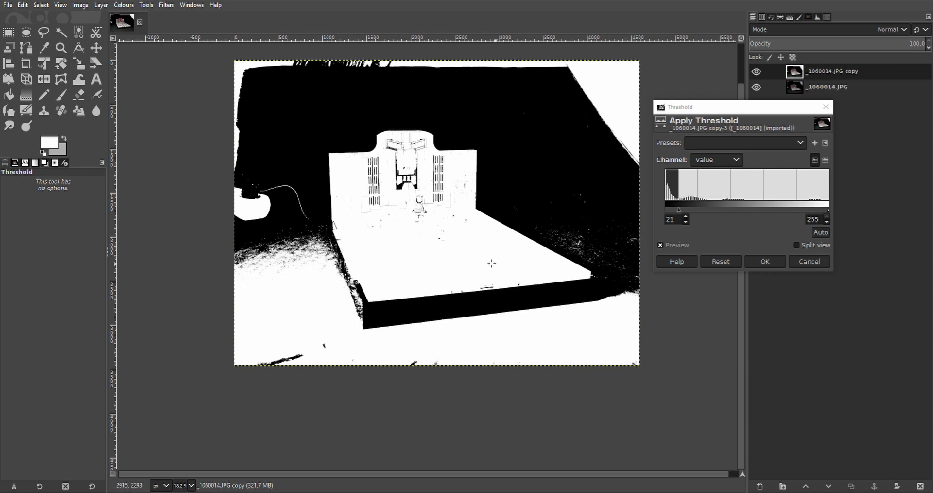
pyautogui.keyDown('ctrl'); pyautogui.scroll(4, 433, 205); pyautogui.keyUp('ctrl')
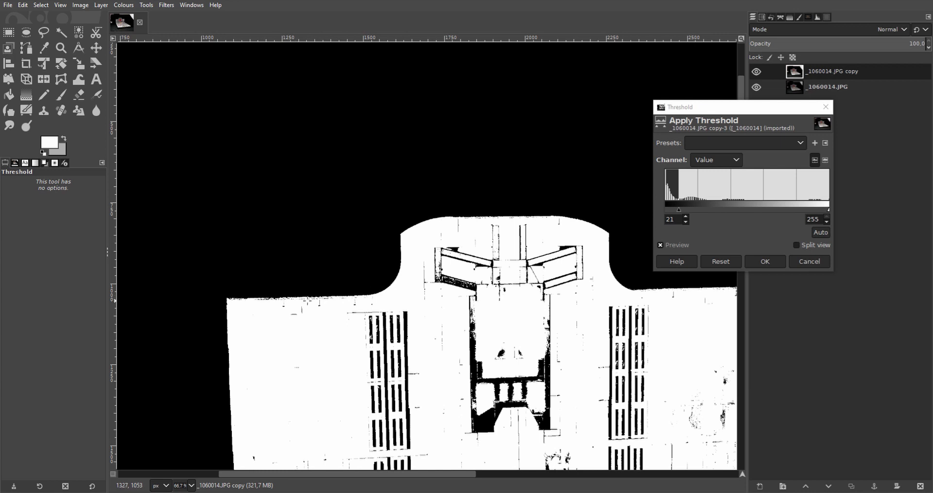
pyautogui.keyDown('ctrl'); pyautogui.scroll(1, 590, 233); pyautogui.keyUp('ctrl')
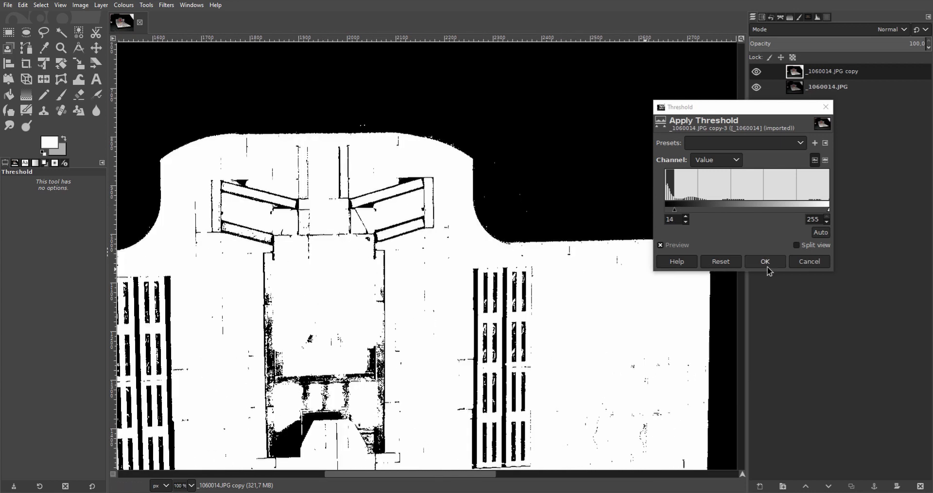
pyautogui.click(767, 266)
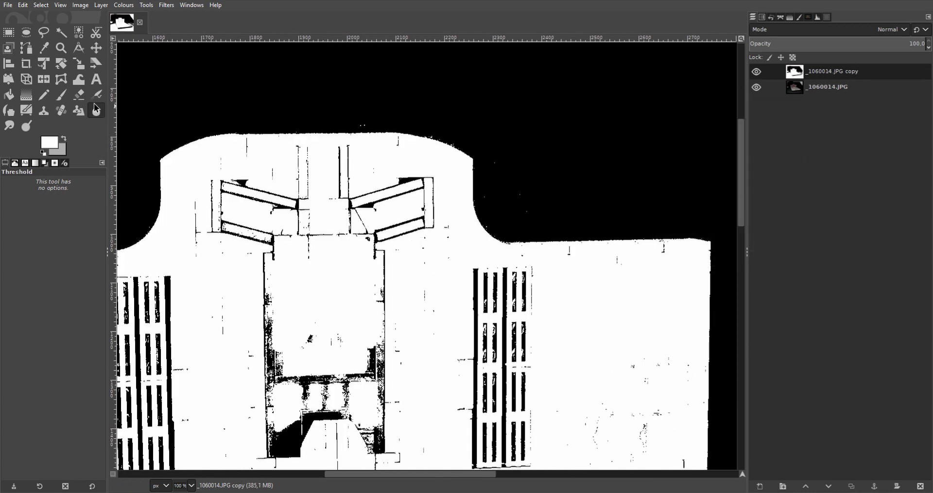
# Step: Paint out the stray white specks around the back wall's outline using the Pencil tool in black
pyautogui.click(44, 95)
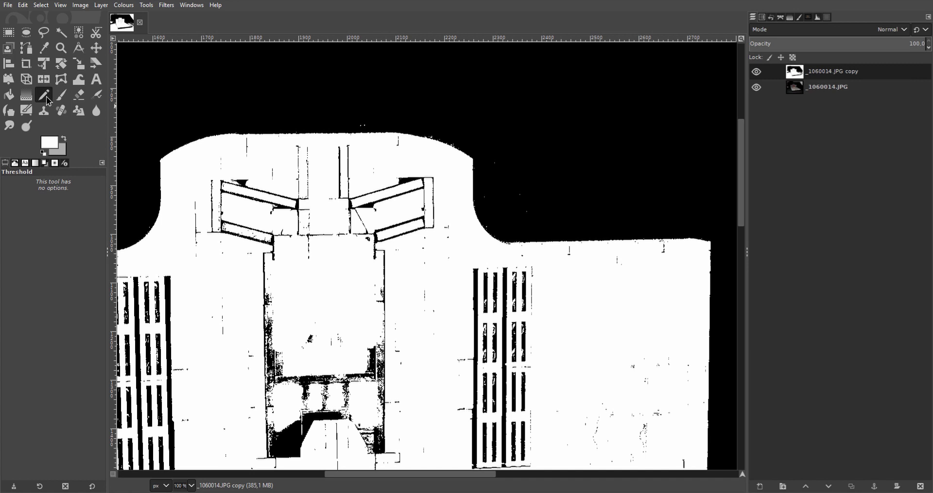
pyautogui.click(43, 153)
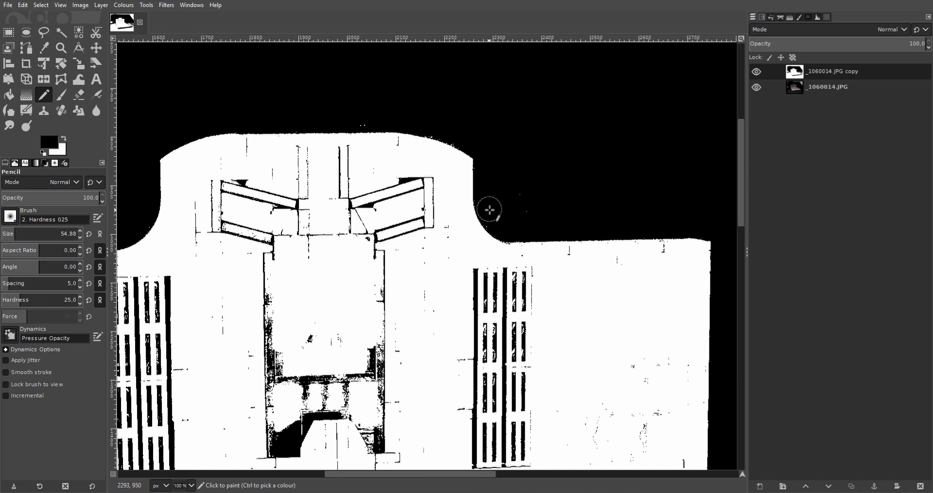
pyautogui.click(542, 208)
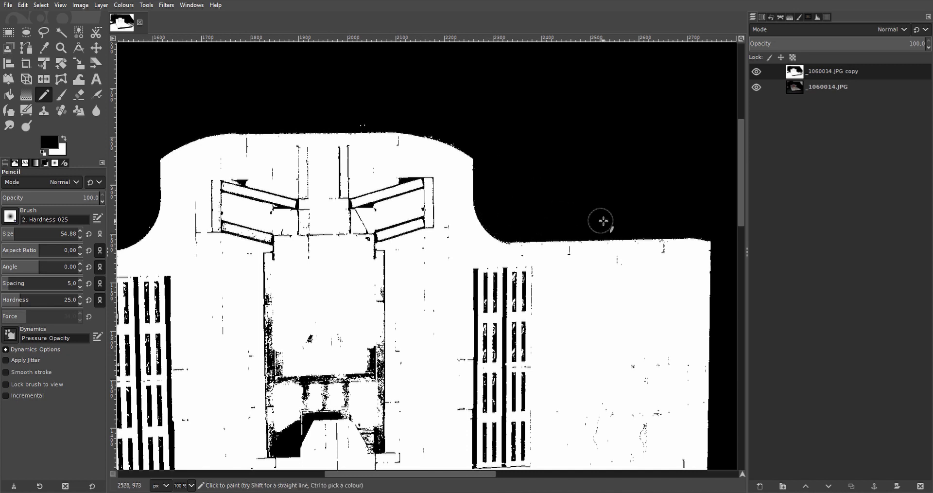
pyautogui.hscroll(-3, 573, 208)
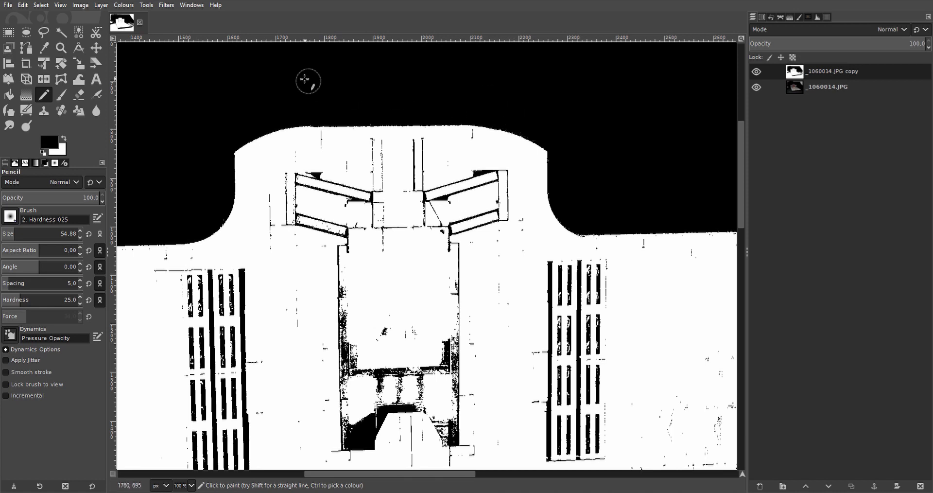
pyautogui.hscroll(-4, 631, 145)
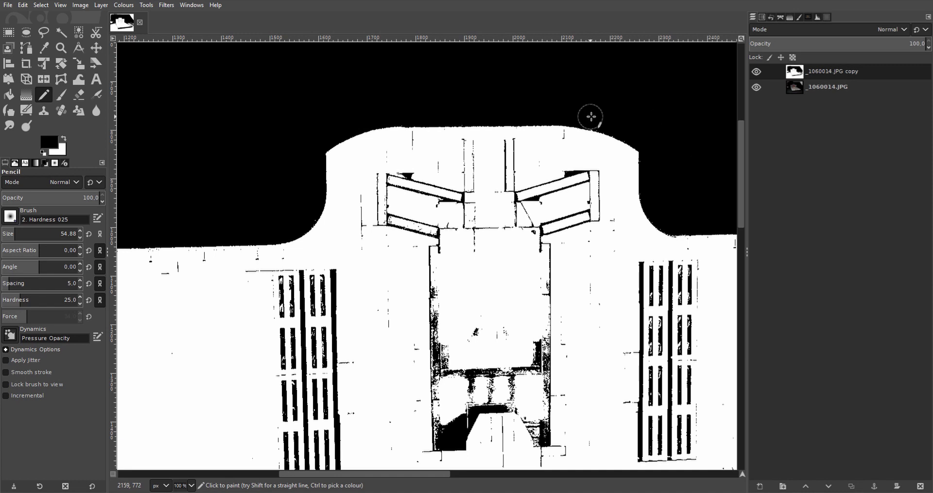
pyautogui.hscroll(-8, 367, 192)
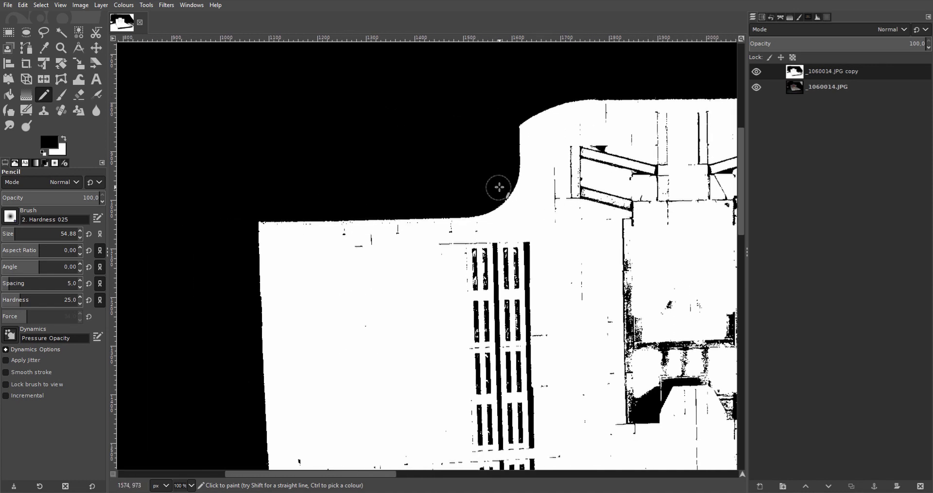
pyautogui.scroll(-7, 486, 291)
pyautogui.hscroll(-5, 486, 292)
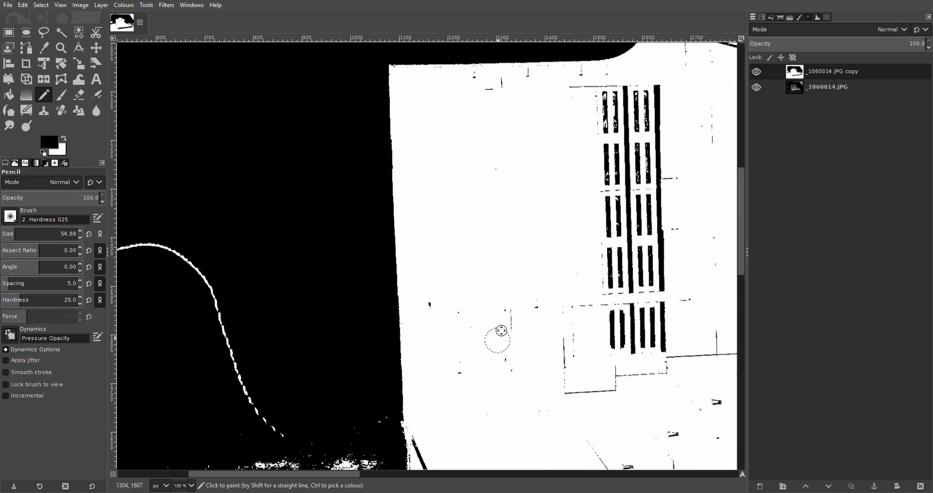
# Step: Paint the dark marks inside the back wall white with the Pencil at size 165.56
pyautogui.scroll(-5, 498, 339)
pyautogui.hscroll(13, 496, 150)
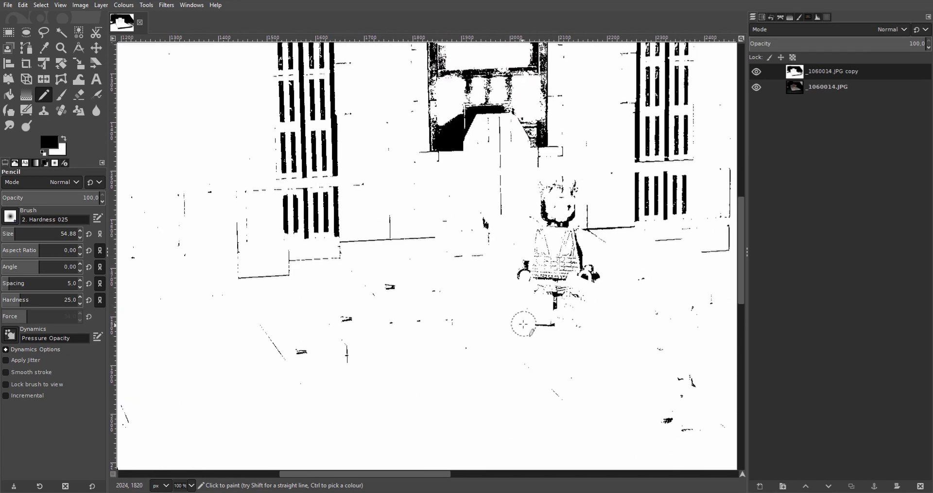
pyautogui.scroll(-4, 526, 319)
pyautogui.scroll(1, 520, 221)
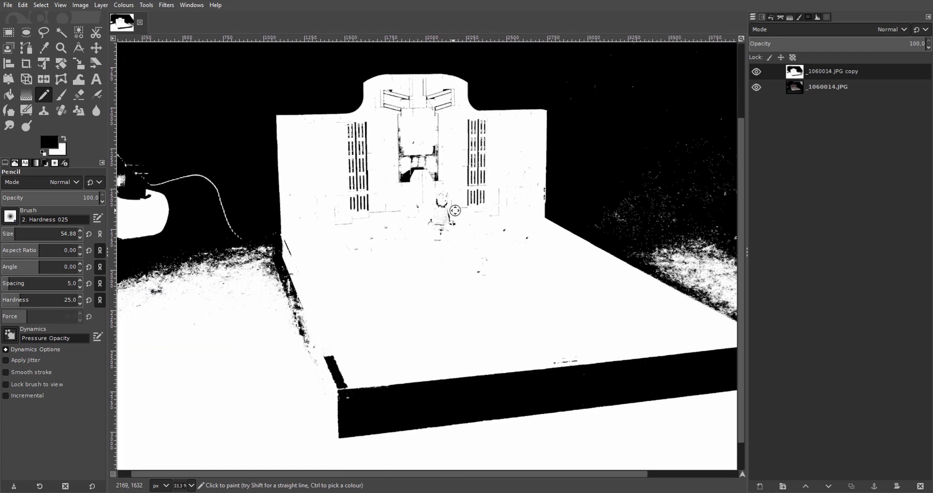
pyautogui.click(63, 139)
pyautogui.moveTo(34, 237); pyautogui.dragTo(57, 237)
pyautogui.moveTo(418, 211)
pyautogui.mouseDown()
pyautogui.moveTo(451, 187)
pyautogui.moveTo(410, 121)
pyautogui.moveTo(442, 119)
pyautogui.moveTo(528, 194)
pyautogui.moveTo(432, 263)
pyautogui.moveTo(327, 217)
pyautogui.moveTo(364, 156)
pyautogui.mouseUp()
pyautogui.press('2')
pyautogui.moveTo(371, 292); pyautogui.dragTo(562, 291)
pyautogui.press('[')
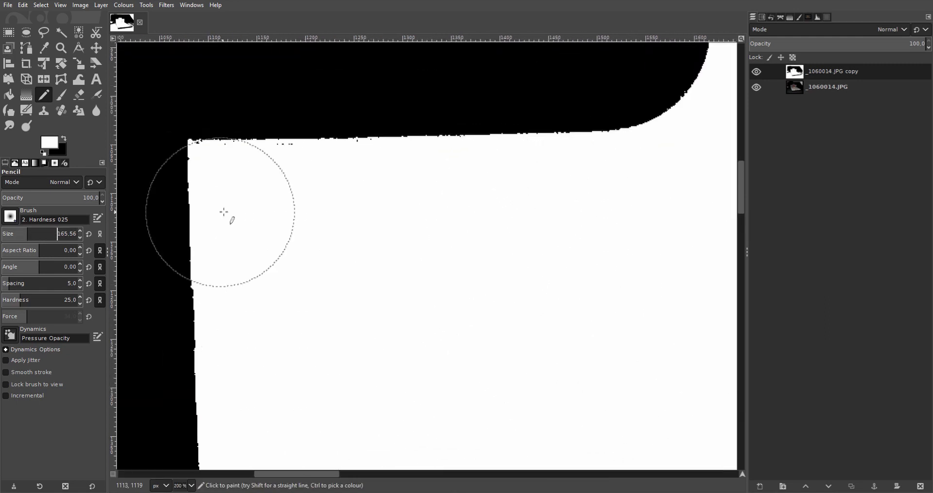
# Step: Paint the remaining dark marks on the model's floor and figures white, comparing the layer copy with the photo beneath
pyautogui.scroll(-4, 175, 214)
pyautogui.scroll(4, 379, 174)
pyautogui.moveTo(398, 202)
pyautogui.mouseDown()
pyautogui.moveTo(494, 331)
pyautogui.moveTo(490, 357)
pyautogui.mouseUp()
pyautogui.scroll(-2, 456, 167)
pyautogui.moveTo(474, 181); pyautogui.dragTo(475, 212)
pyautogui.click(756, 71)
pyautogui.click(756, 71)
pyautogui.scroll(-3, 261, 134)
pyautogui.scroll(3, 391, 186)
pyautogui.scroll(-5, 462, 214)
pyautogui.scroll(4, 347, 286)
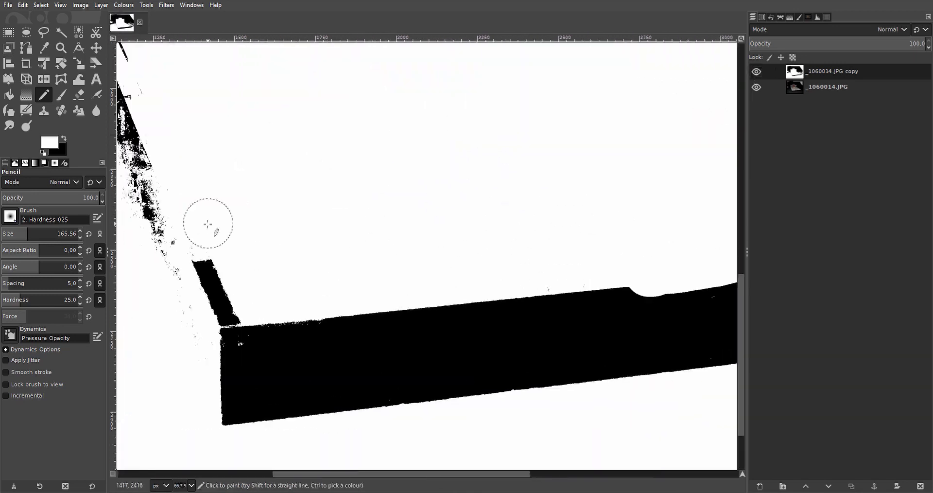
# Step: Paint the background around the model black with the Pencil at size 587.13, covering the cloth, plant pot and curtain
pyautogui.scroll(-4, 484, 267)
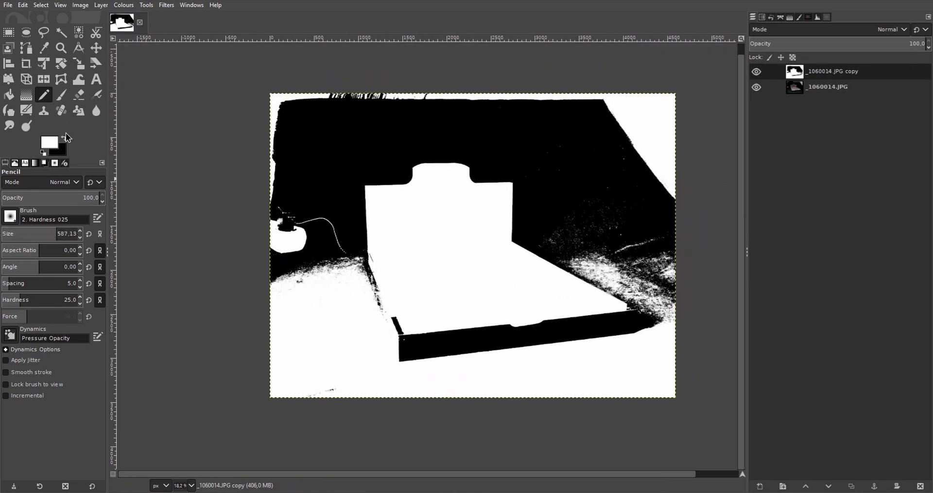
pyautogui.click(64, 138)
pyautogui.moveTo(479, 98)
pyautogui.mouseDown()
pyautogui.moveTo(282, 92)
pyautogui.moveTo(269, 113)
pyautogui.moveTo(268, 343)
pyautogui.moveTo(271, 369)
pyautogui.moveTo(298, 387)
pyautogui.mouseUp()
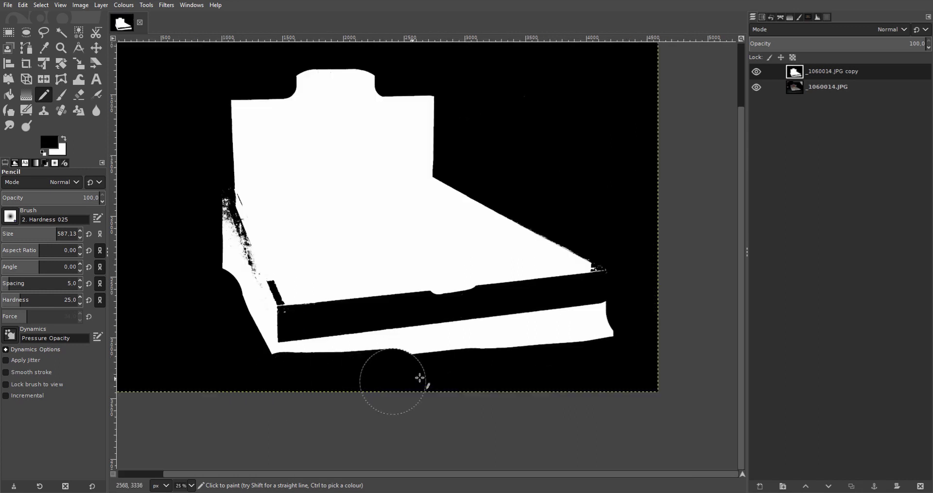
pyautogui.moveTo(420, 377)
pyautogui.mouseDown()
pyautogui.moveTo(620, 364)
pyautogui.moveTo(633, 343)
pyautogui.mouseUp()
pyautogui.scroll(1, 345, 342)
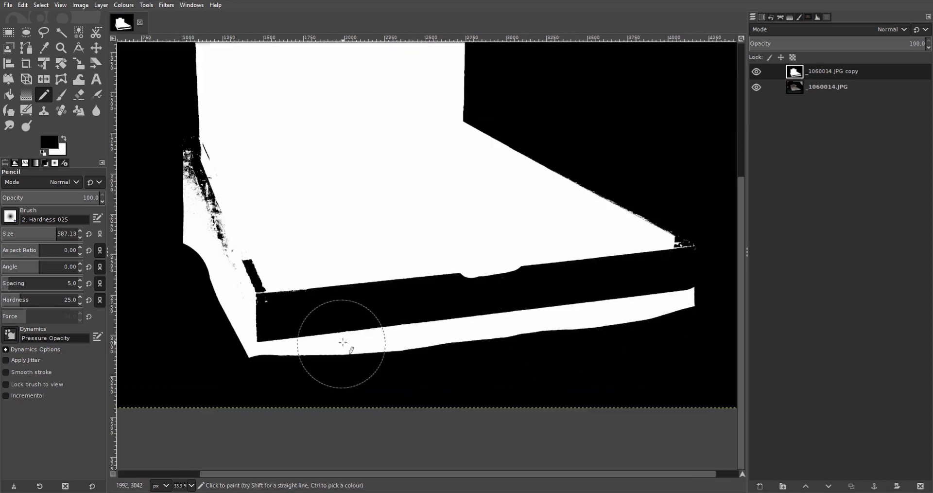
# Step: Hide the black-and-white layer copy and examine the base's side edge below the back wall in the original photo
pyautogui.moveTo(343, 342); pyautogui.dragTo(416, 317)
pyautogui.click(752, 46)
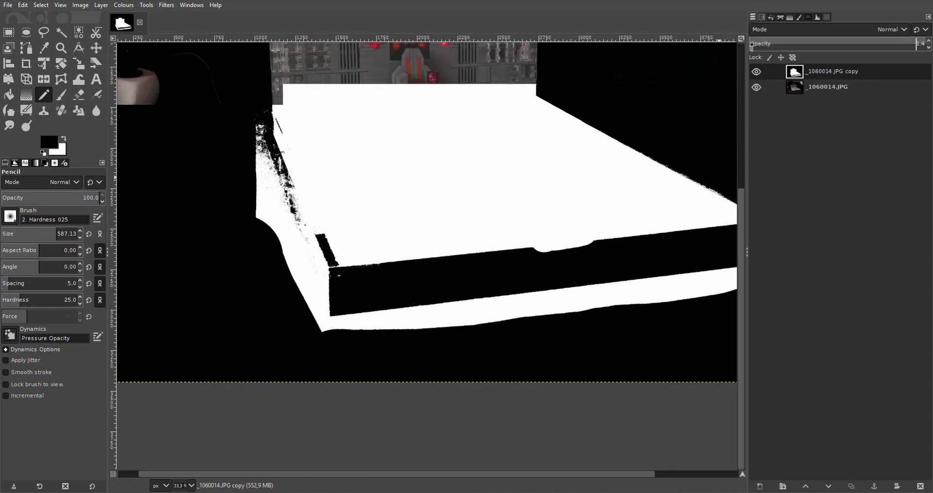
pyautogui.moveTo(752, 47); pyautogui.dragTo(913, 46)
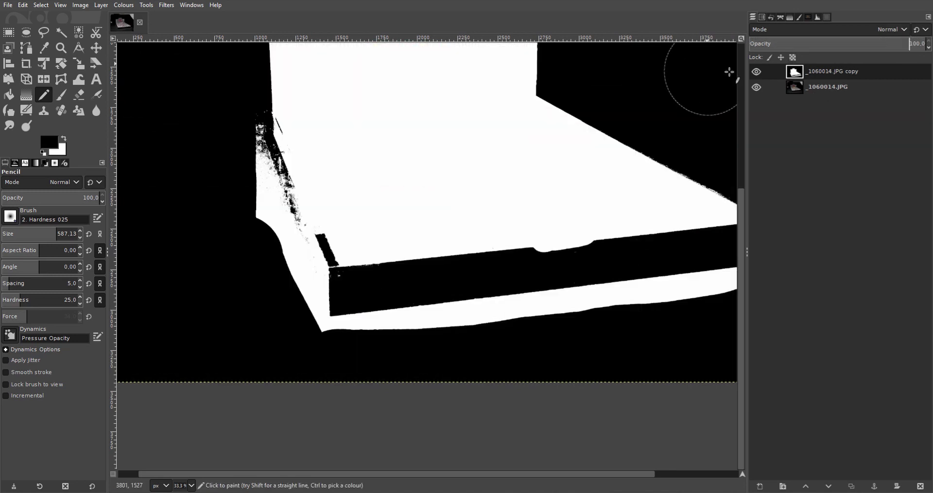
pyautogui.click(756, 71)
pyautogui.scroll(4, 335, 173)
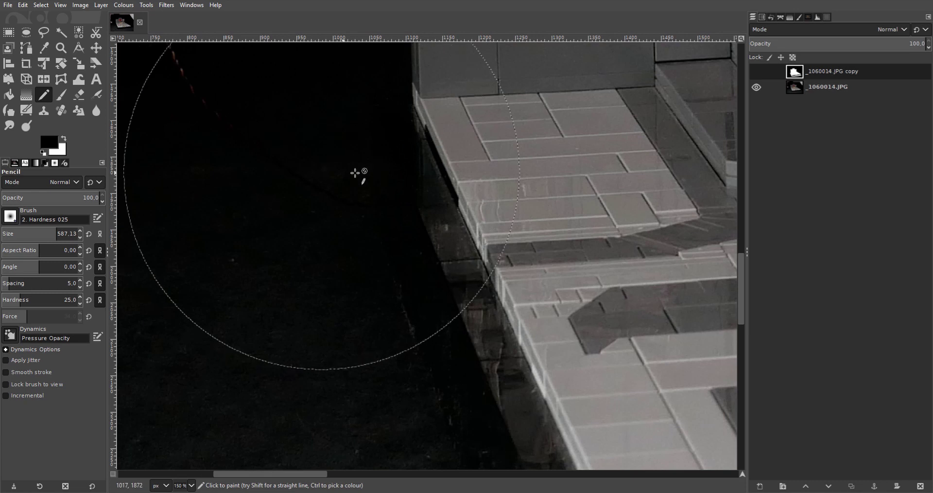
# Step: Duplicate the original photo layer and brighten the duplicate with Levels, setting the midtone gamma to 2.45
pyautogui.click(44, 32)
pyautogui.click(850, 90)
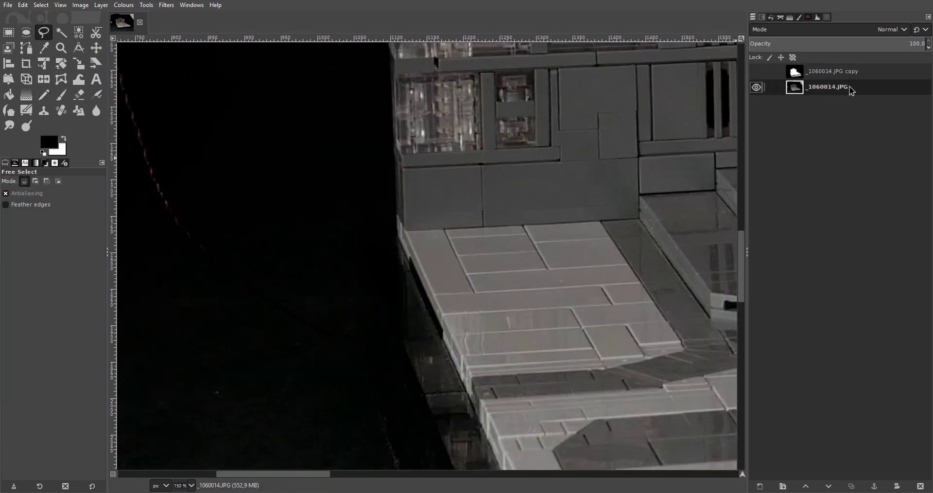
pyautogui.click(851, 486)
pyautogui.click(123, 5)
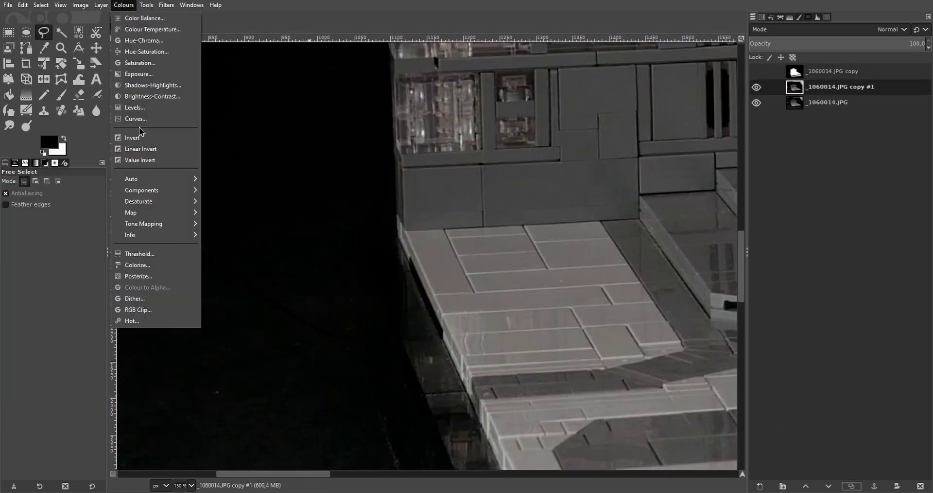
pyautogui.click(138, 108)
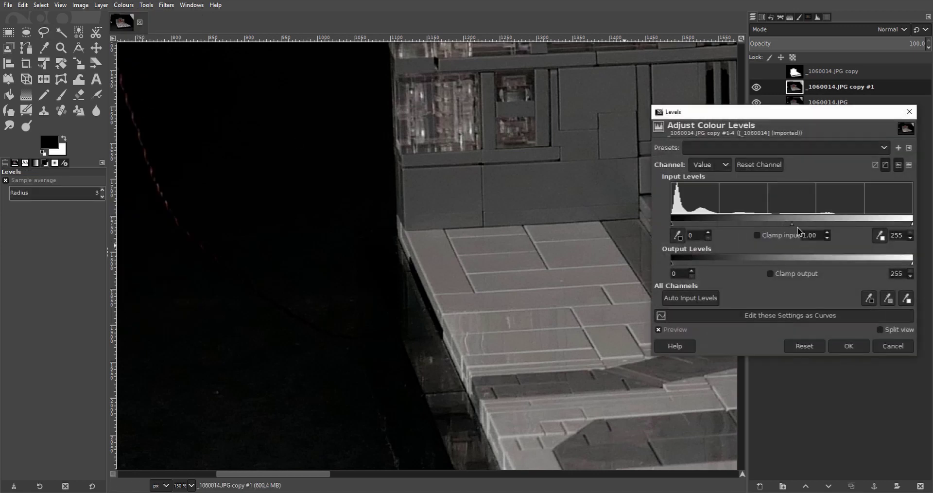
pyautogui.moveTo(793, 223); pyautogui.dragTo(746, 224)
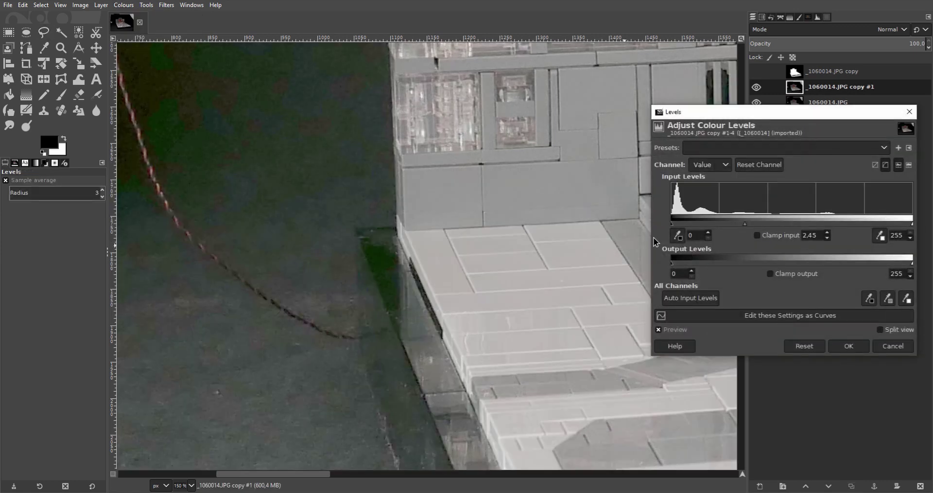
pyautogui.click(848, 346)
# Step: Outline the whole base with Free Select, following its side and front edges and closing the outline across the floor
pyautogui.press('f')
pyautogui.click(395, 225)
pyautogui.click(352, 227)
pyautogui.scroll(-4, 353, 335)
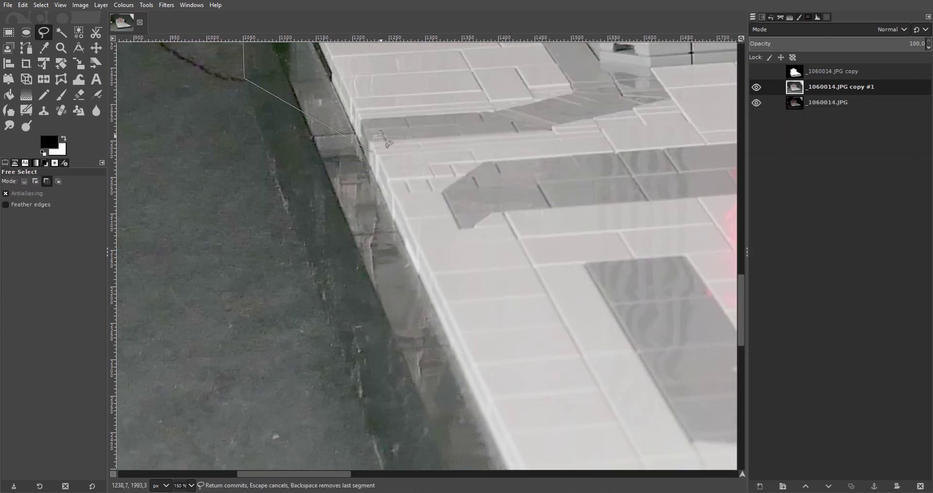
pyautogui.click(360, 279)
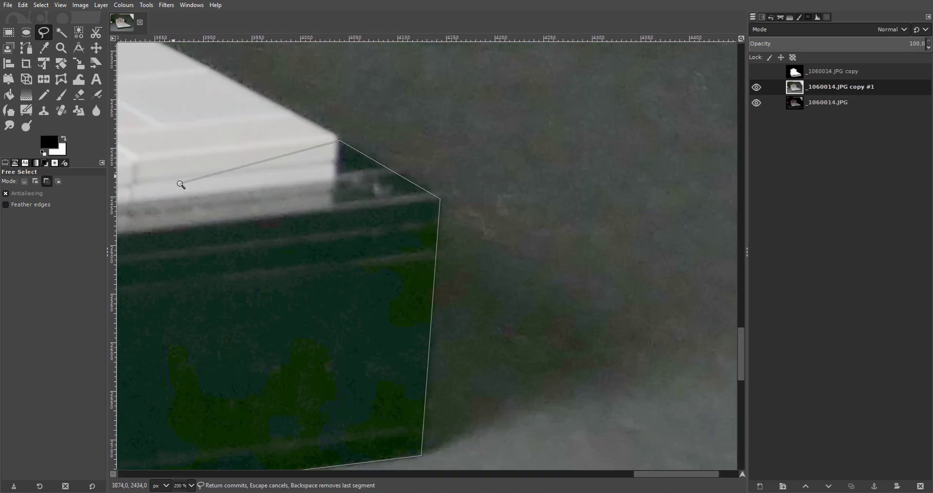
pyautogui.scroll(-4, 531, 350)
pyautogui.click(442, 358)
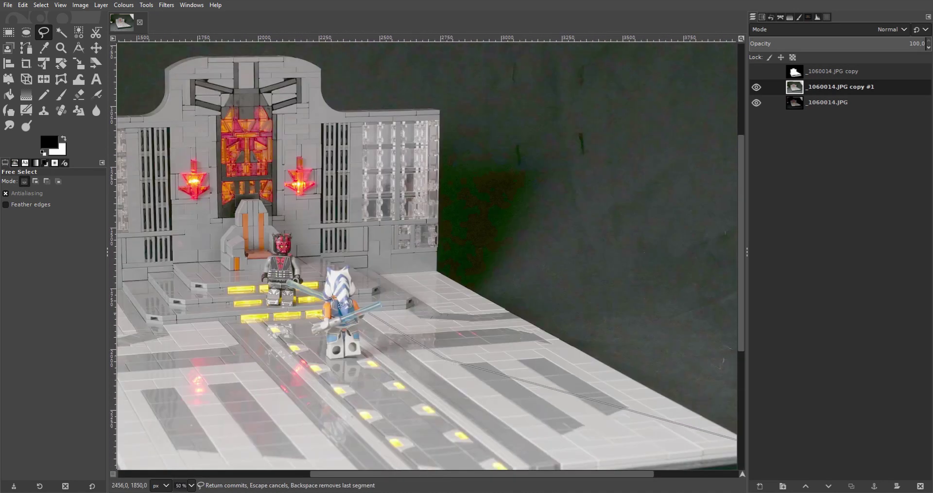
pyautogui.moveTo(201, 318); pyautogui.dragTo(450, 314)
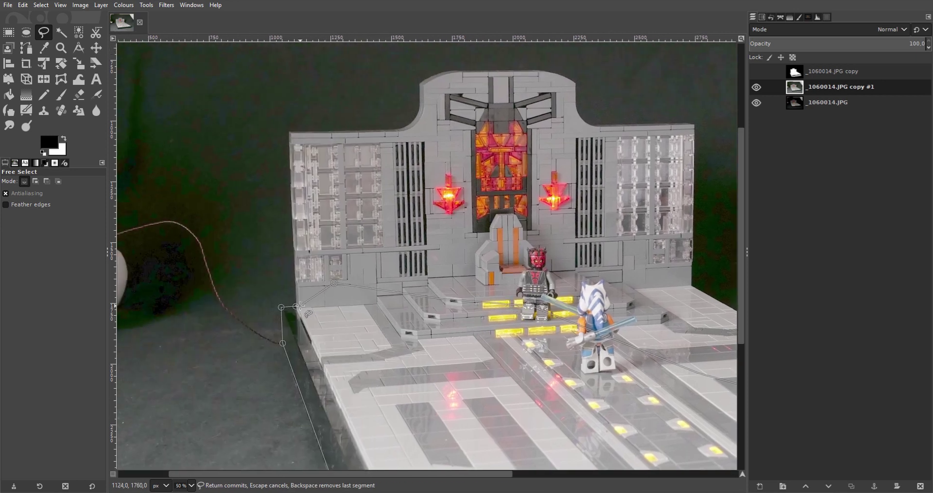
pyautogui.press('Return')
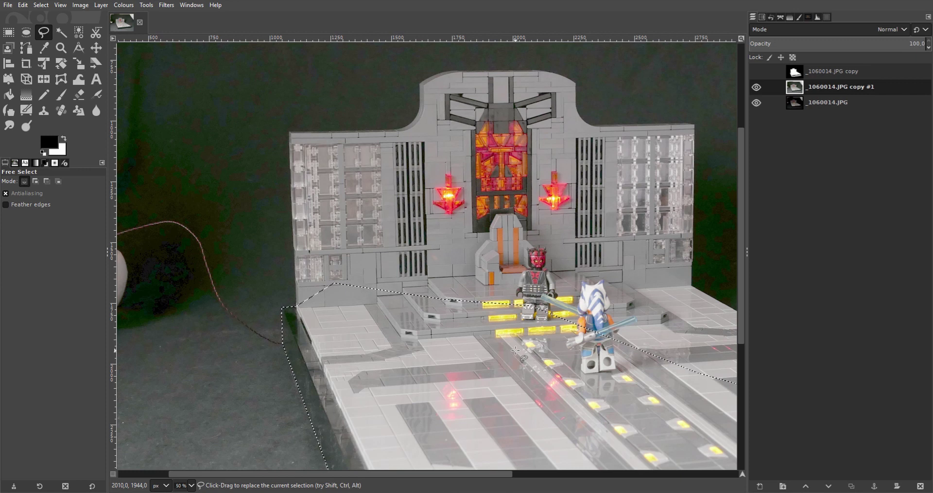
# Step: Delete the brightened photo duplicate, then show the black-and-white layer copy and make it the active layer
pyautogui.rightClick(834, 87)
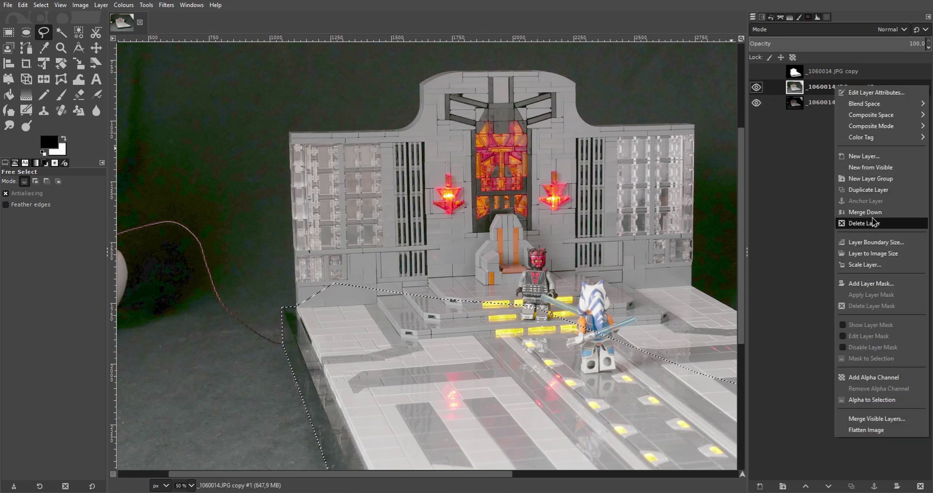
pyautogui.click(865, 223)
pyautogui.scroll(-5, 512, 302)
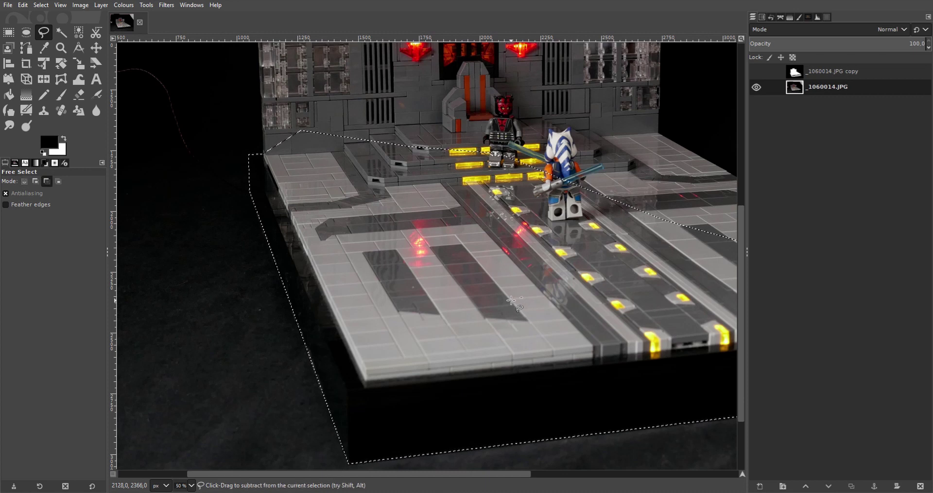
pyautogui.click(756, 71)
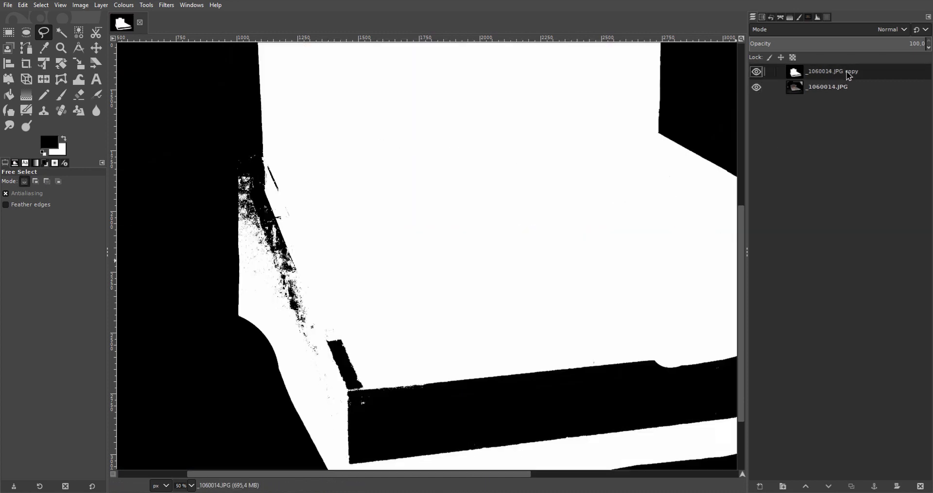
pyautogui.click(831, 71)
# Step: Fill the selected base area white, painting its side and front faces with the Paintbrush and Pencil at size 587.13
pyautogui.scroll(-1, 486, 228)
pyautogui.scroll(-1, 485, 228)
pyautogui.press('p')
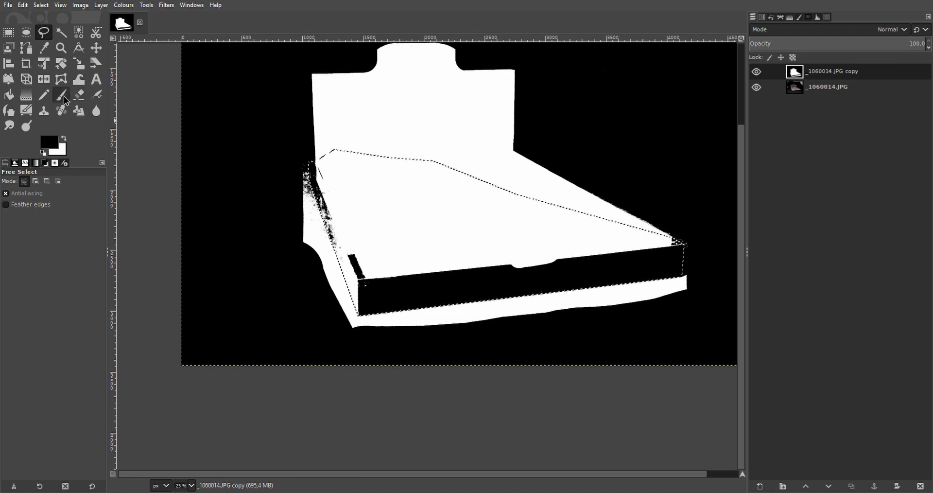
pyautogui.press('x')
pyautogui.moveTo(323, 177); pyautogui.dragTo(370, 287)
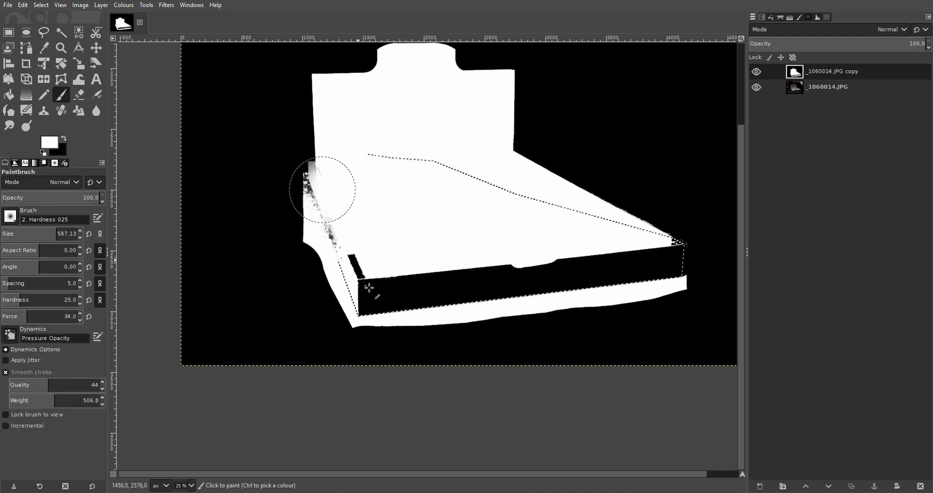
pyautogui.click(371, 287)
pyautogui.click(44, 95)
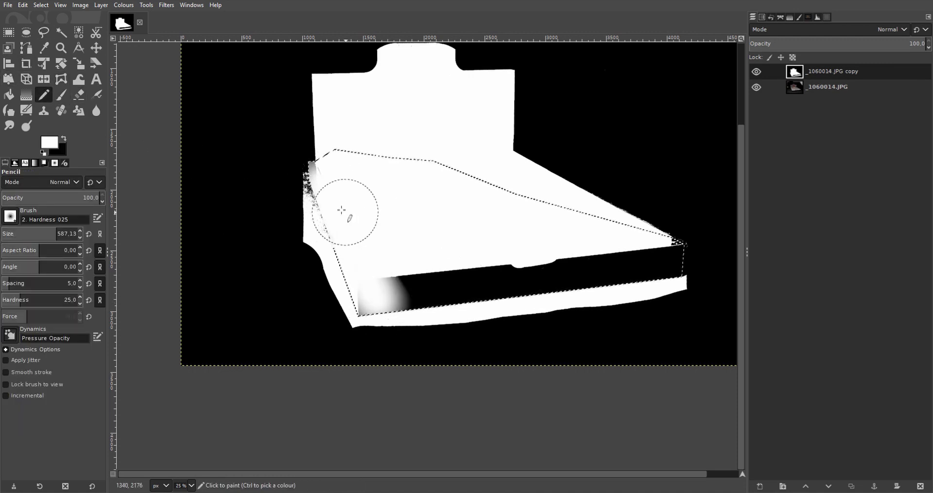
pyautogui.moveTo(315, 172)
pyautogui.mouseDown()
pyautogui.moveTo(386, 294)
pyautogui.moveTo(400, 299)
pyautogui.moveTo(381, 308)
pyautogui.moveTo(577, 266)
pyautogui.moveTo(690, 258)
pyautogui.mouseUp()
# Step: Invert the selection and paint the leftover white areas beside and below the base black with the Pencil at size 587.13
pyautogui.scroll(-2, 468, 249)
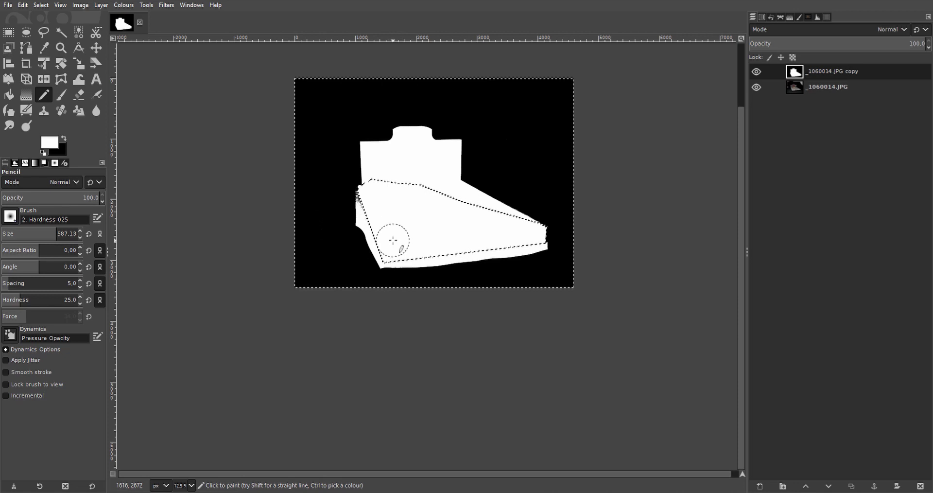
pyautogui.press('x')
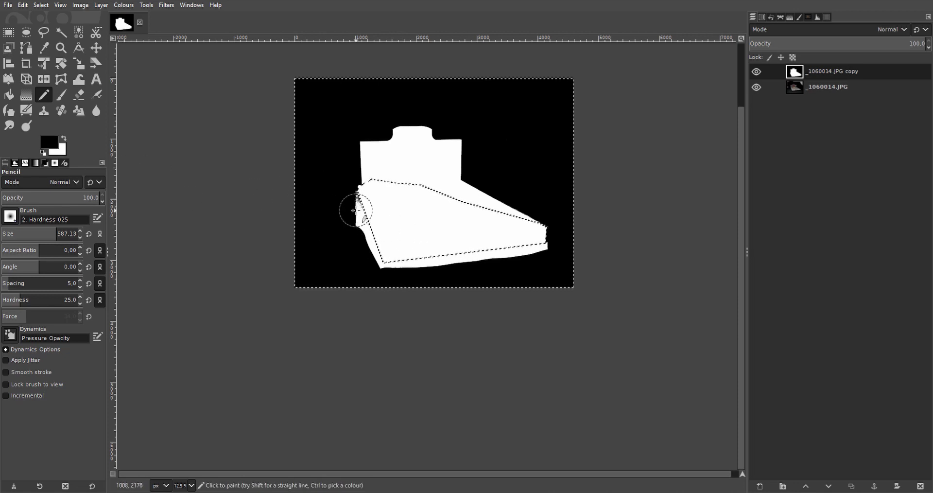
pyautogui.scroll(3, 354, 210)
pyautogui.moveTo(358, 201)
pyautogui.mouseDown()
pyautogui.moveTo(359, 231)
pyautogui.moveTo(388, 294)
pyautogui.moveTo(445, 354)
pyautogui.moveTo(533, 366)
pyautogui.moveTo(625, 362)
pyautogui.mouseUp()
pyautogui.hscroll(5, 625, 363)
pyautogui.moveTo(315, 359); pyautogui.dragTo(629, 329)
pyautogui.scroll(3, 615, 311)
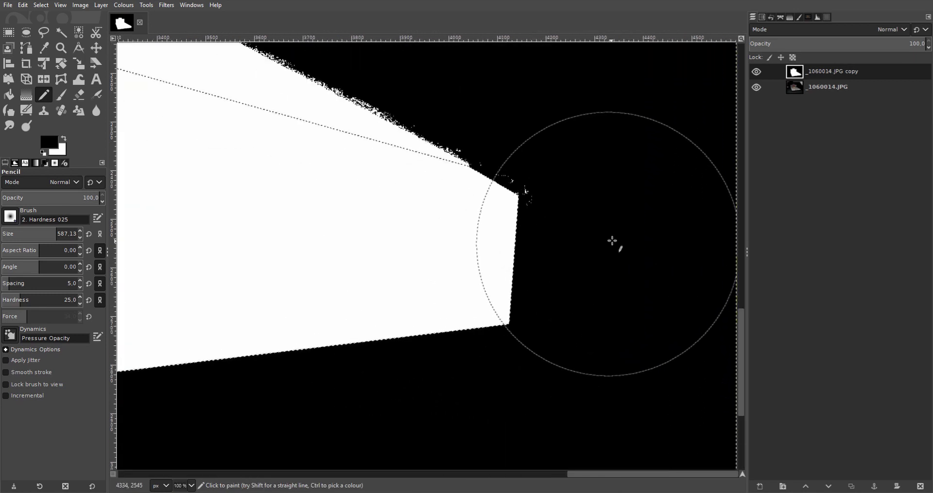
pyautogui.scroll(3, 603, 291)
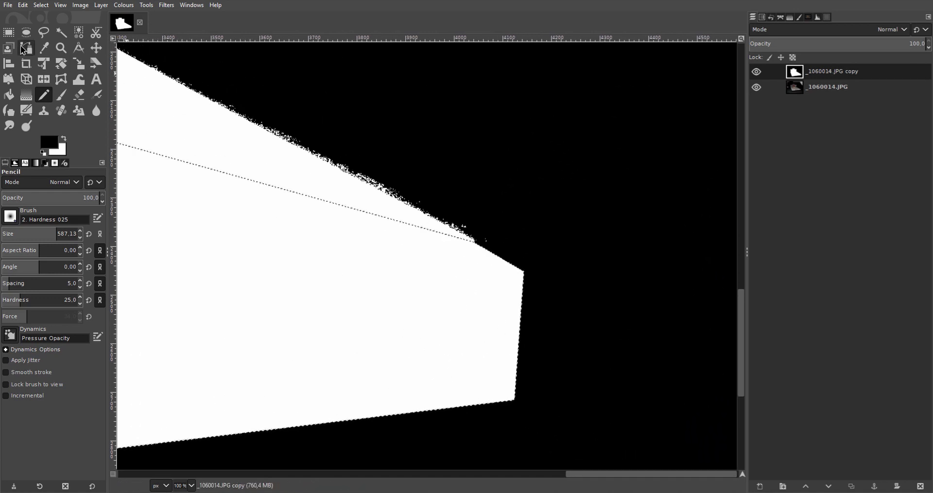
# Step: Clear the selection and paint the stray marks in the background around the silhouette black with the Pencil at size 587.13
pyautogui.click(41, 5)
pyautogui.click(54, 24)
pyautogui.scroll(-2, 525, 253)
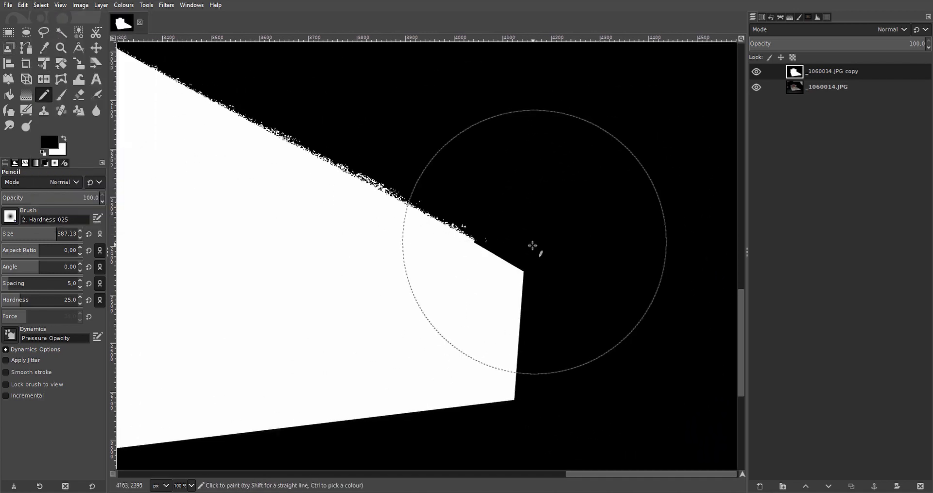
pyautogui.moveTo(295, 271); pyautogui.dragTo(677, 319)
pyautogui.moveTo(307, 195); pyautogui.dragTo(547, 239)
pyautogui.scroll(1, 288, 195)
pyautogui.moveTo(344, 22)
pyautogui.mouseDown()
pyautogui.moveTo(448, 205)
pyautogui.moveTo(363, 374)
pyautogui.mouseUp()
pyautogui.moveTo(605, 325); pyautogui.dragTo(383, 362)
pyautogui.moveTo(573, 311)
pyautogui.mouseDown()
pyautogui.moveTo(398, 275)
pyautogui.moveTo(234, 193)
pyautogui.mouseUp()
pyautogui.scroll(-4, 577, 297)
pyautogui.moveTo(577, 297); pyautogui.dragTo(423, 167)
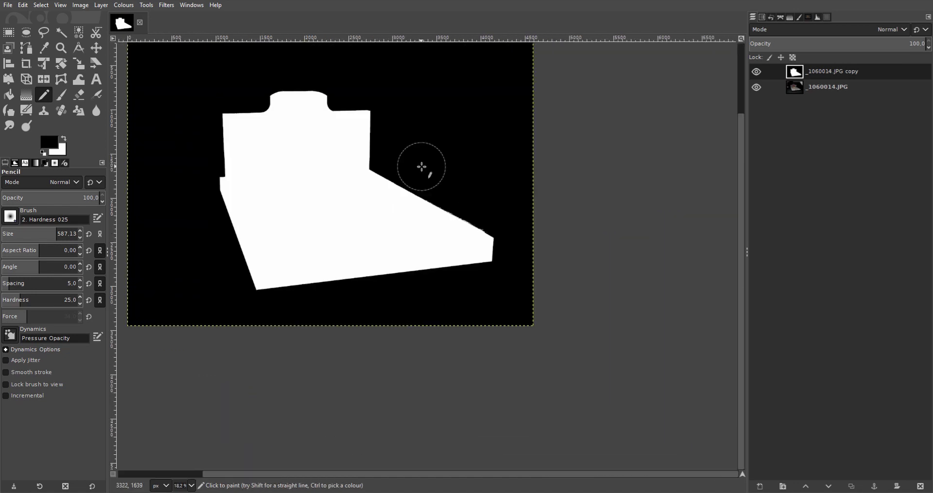
# Step: Paint the small dark marks at the top of the back wall white with the Pencil at size 72.24
pyautogui.scroll(4, 500, 313)
pyautogui.scroll(-4, 431, 311)
pyautogui.scroll(2, 389, 275)
pyautogui.scroll(1, 390, 275)
pyautogui.scroll(-3, 389, 275)
pyautogui.moveTo(317, 291); pyautogui.dragTo(381, 327)
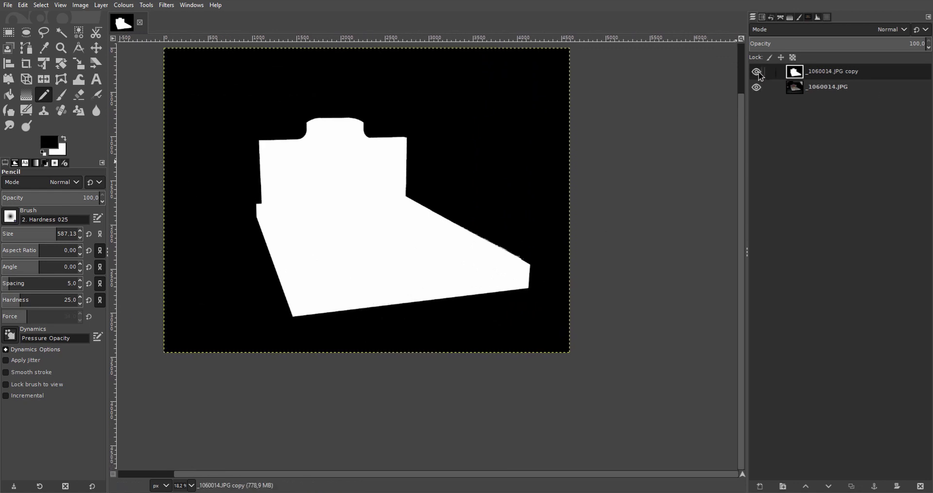
pyautogui.scroll(7, 331, 119)
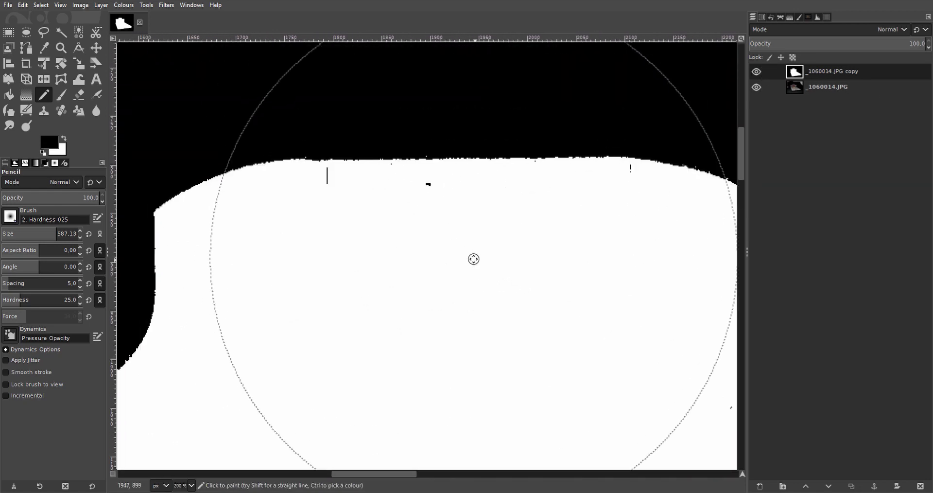
pyautogui.click(18, 234)
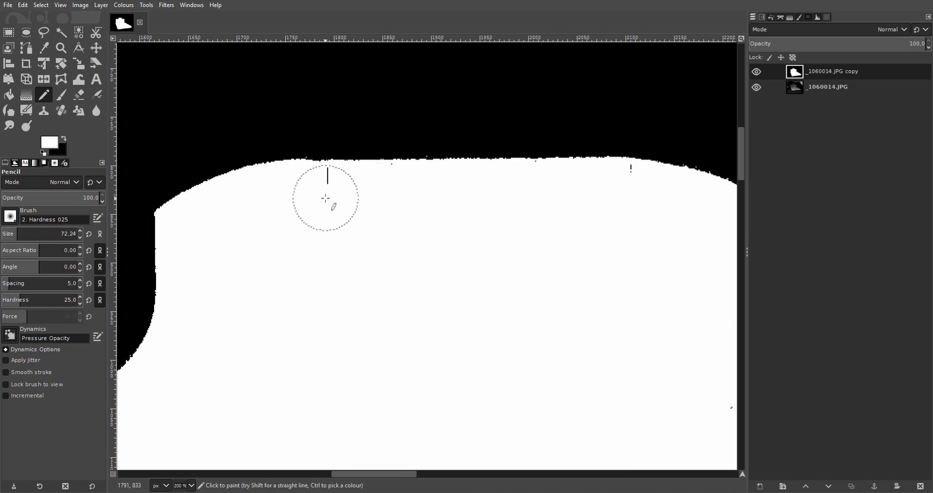
pyautogui.scroll(-5, 535, 194)
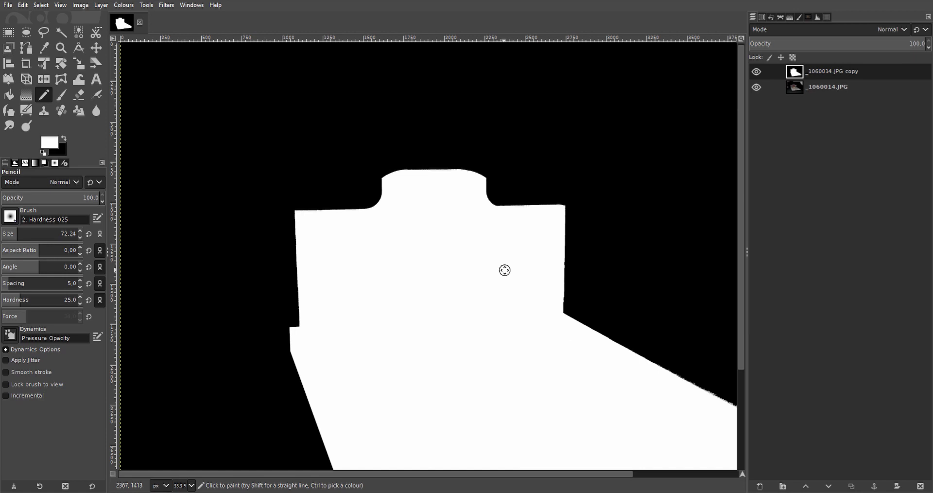
pyautogui.scroll(-2, 459, 194)
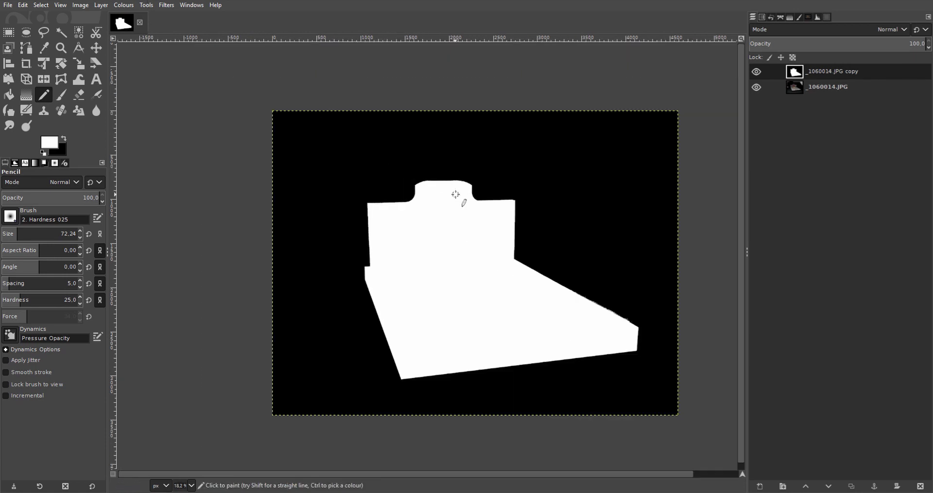
# Step: Soften the silhouette's edges with a Gaussian Blur, comparing the wall's contour with and without the blur
pyautogui.click(166, 4)
pyautogui.moveTo(248, 66)
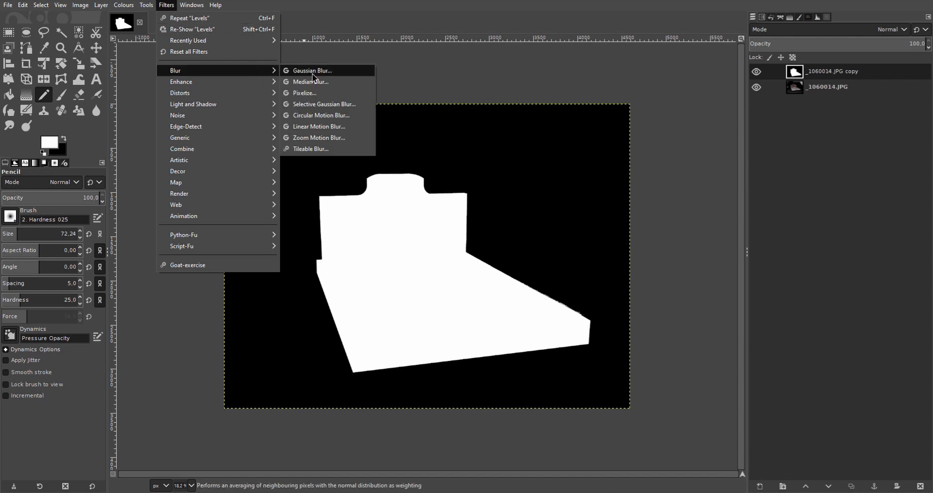
pyautogui.click(312, 74)
pyautogui.click(671, 254)
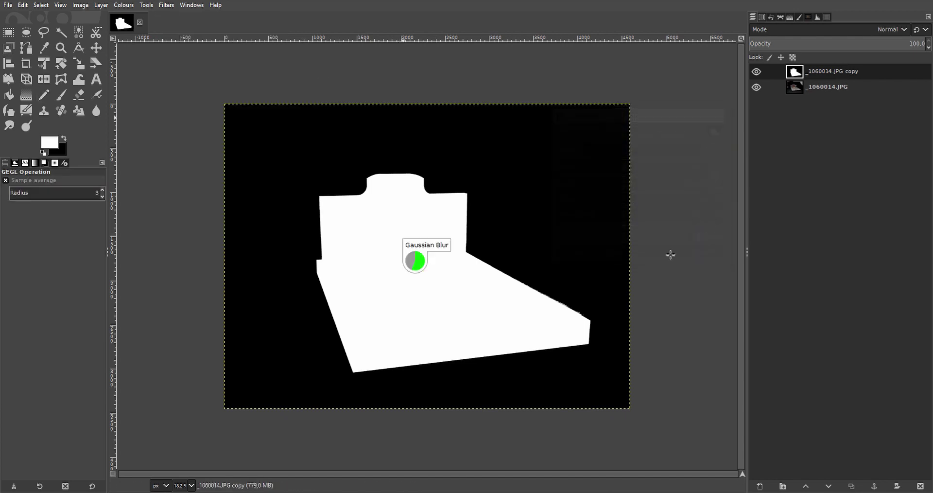
pyautogui.scroll(8, 420, 215)
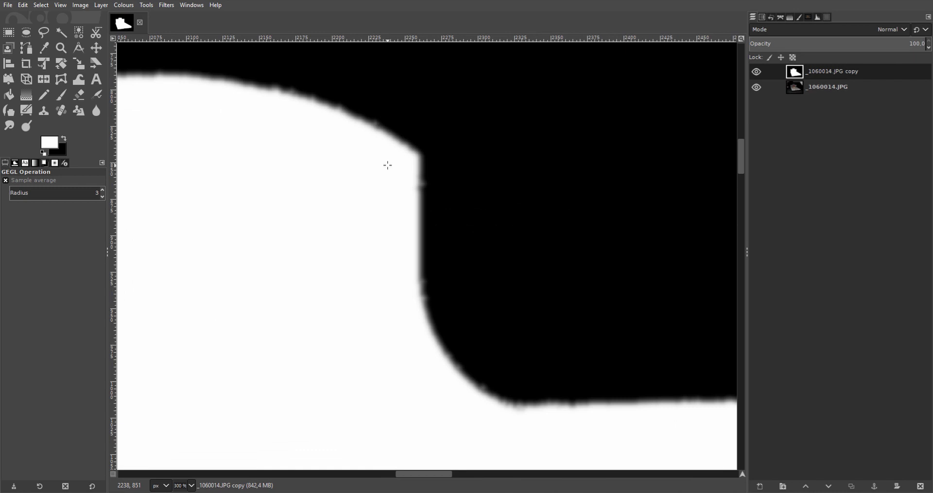
pyautogui.hotkey('ctrl', 'z')
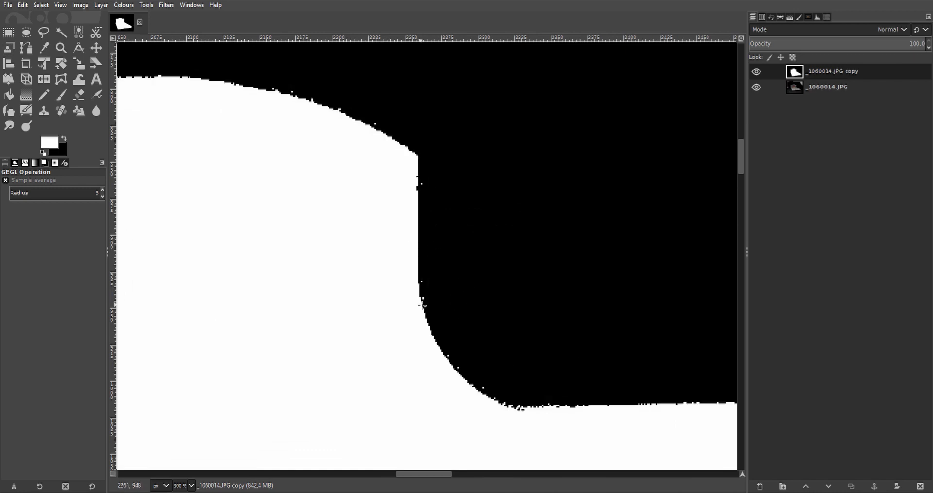
pyautogui.hotkey('ctrl', 'y')
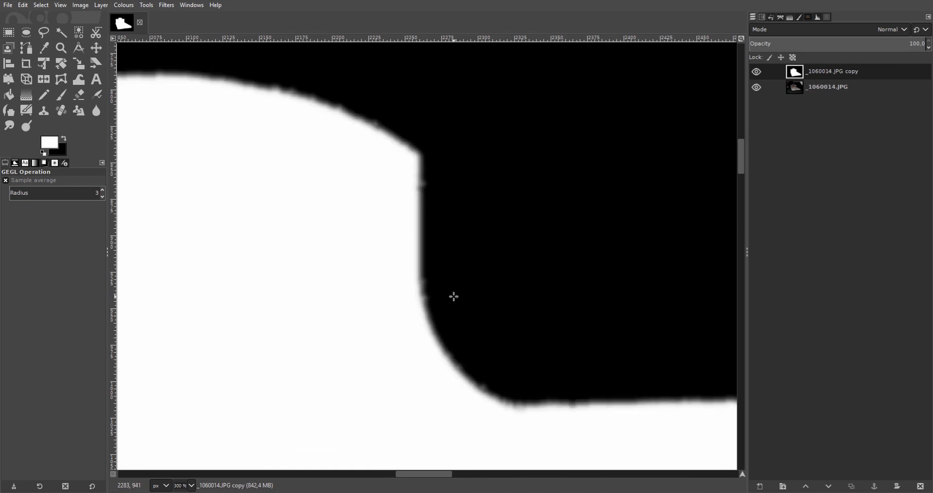
pyautogui.scroll(-5, 485, 333)
pyautogui.moveTo(502, 387); pyautogui.dragTo(534, 205)
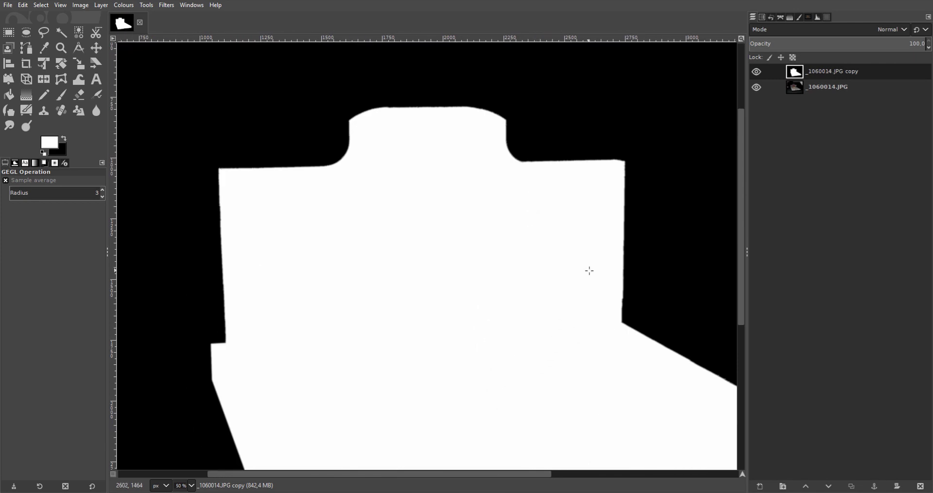
# Step: Make black the foreground colour and select the white silhouette with Fuzzy Select at threshold 36.1
pyautogui.press('x')
pyautogui.scroll(-3, 589, 272)
pyautogui.moveTo(566, 433); pyautogui.dragTo(483, 293)
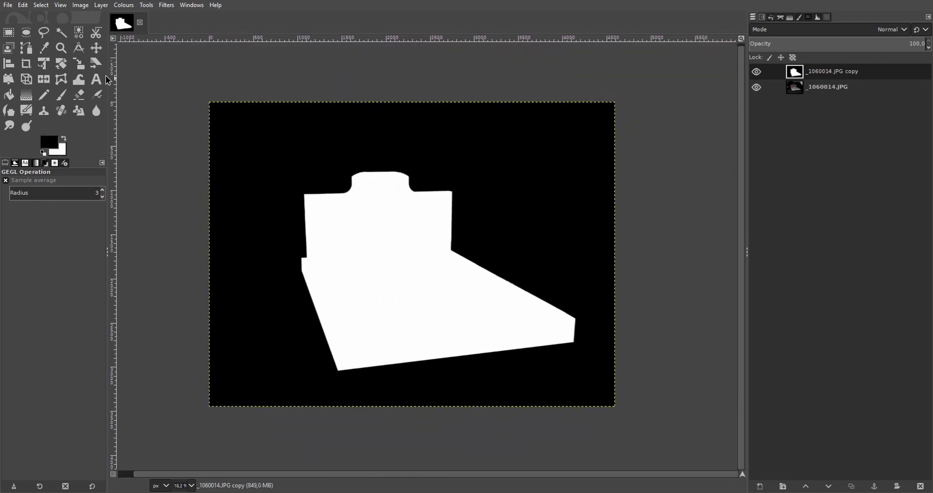
pyautogui.click(63, 36)
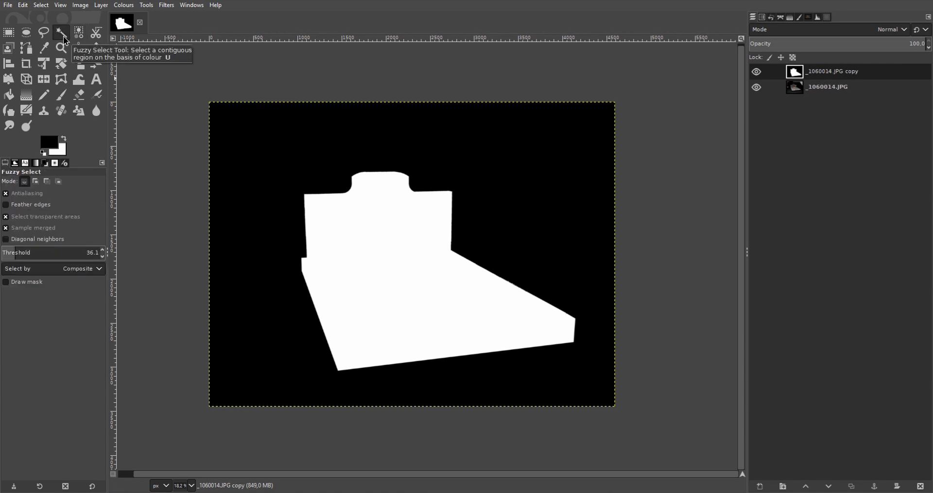
pyautogui.click(411, 331)
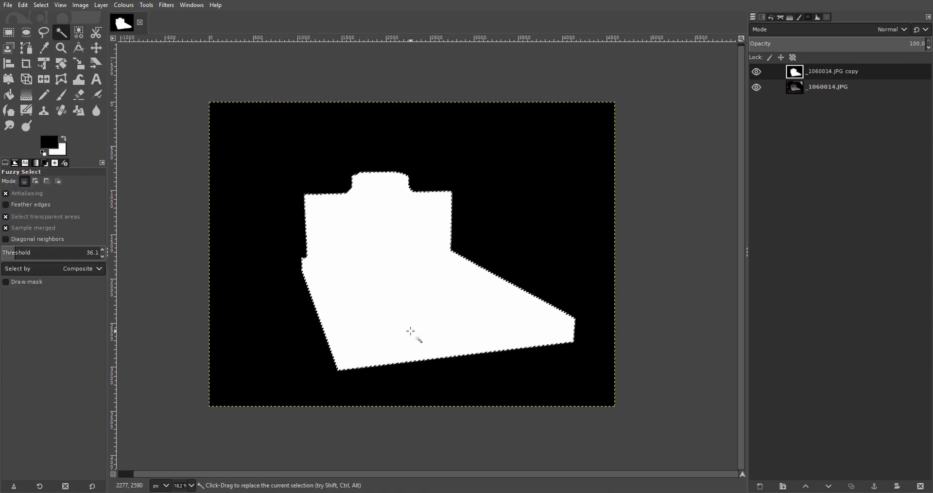
# Step: Hide the silhouette copy layer and add a layer mask to the original photo layer, initialised to the selection
pyautogui.click(755, 73)
pyautogui.rightClick(828, 89)
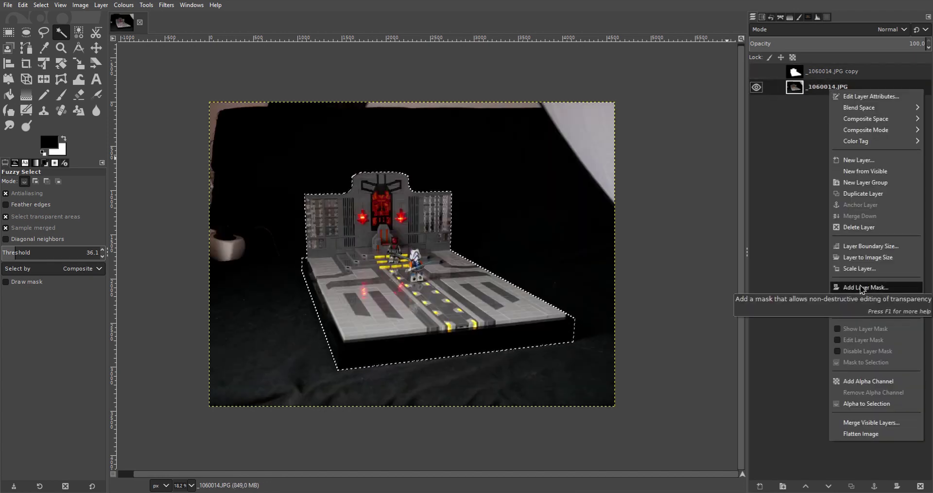
pyautogui.click(860, 288)
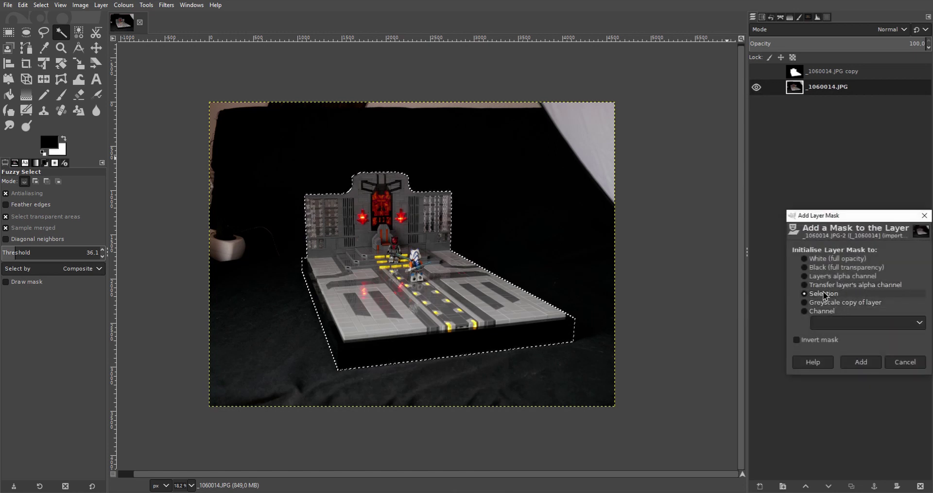
pyautogui.click(860, 362)
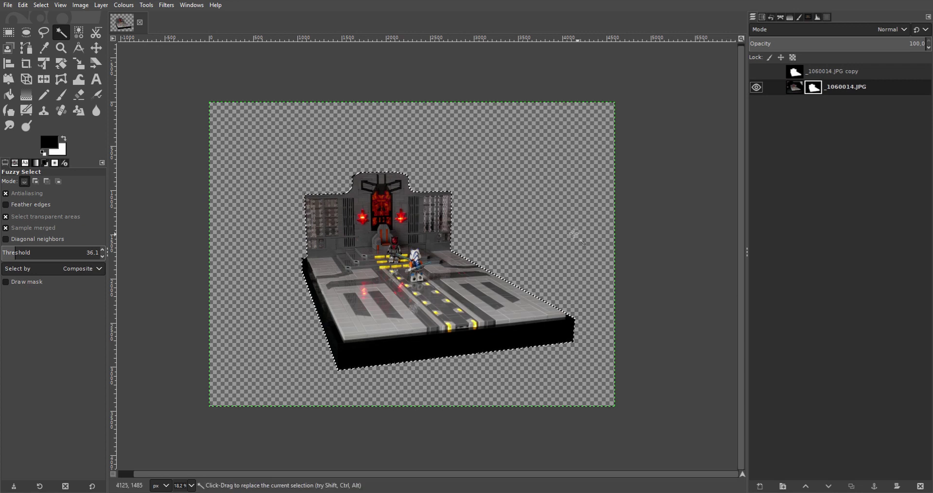
pyautogui.scroll(4, 485, 258)
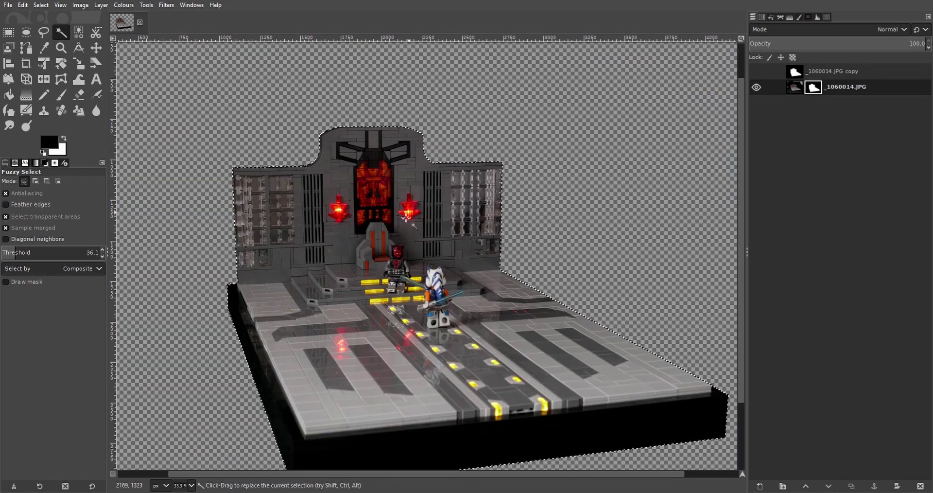
pyautogui.scroll(3, 369, 247)
pyautogui.scroll(-3, 401, 234)
pyautogui.moveTo(401, 234); pyautogui.dragTo(474, 199)
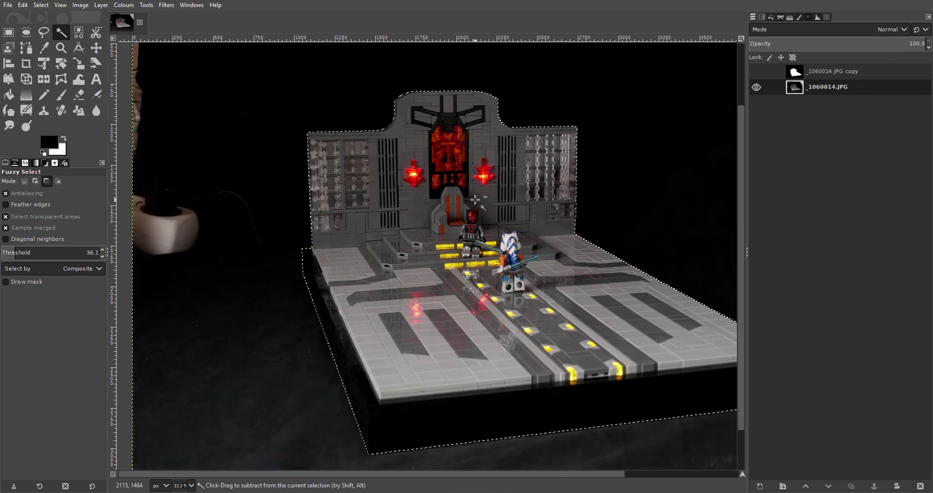
# Step: Undo the layer mask and the hiding of the silhouette layer, and clear the selection
pyautogui.hotkey('ctrl', 'z')
pyautogui.hotkey('ctrl', 'shift', 'a')
pyautogui.scroll(-4, 535, 245)
pyautogui.moveTo(535, 245); pyautogui.dragTo(479, 282)
pyautogui.scroll(1, 479, 282)
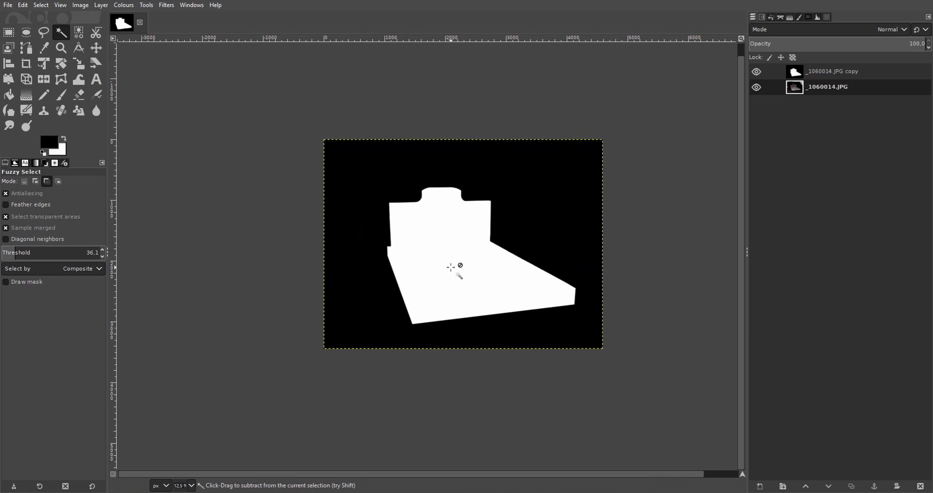
# Step: Turn the white silhouette on the copy layer transparent with Colour to Alpha
pyautogui.click(807, 73)
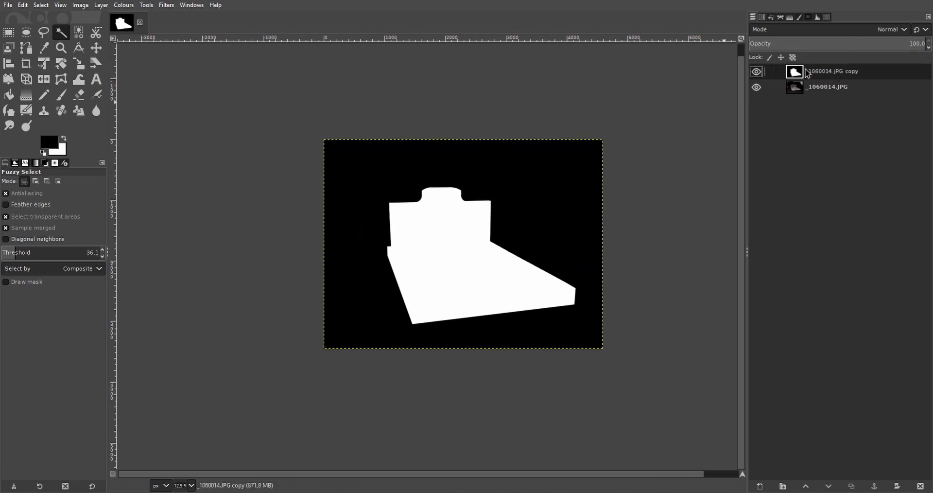
pyautogui.click(124, 6)
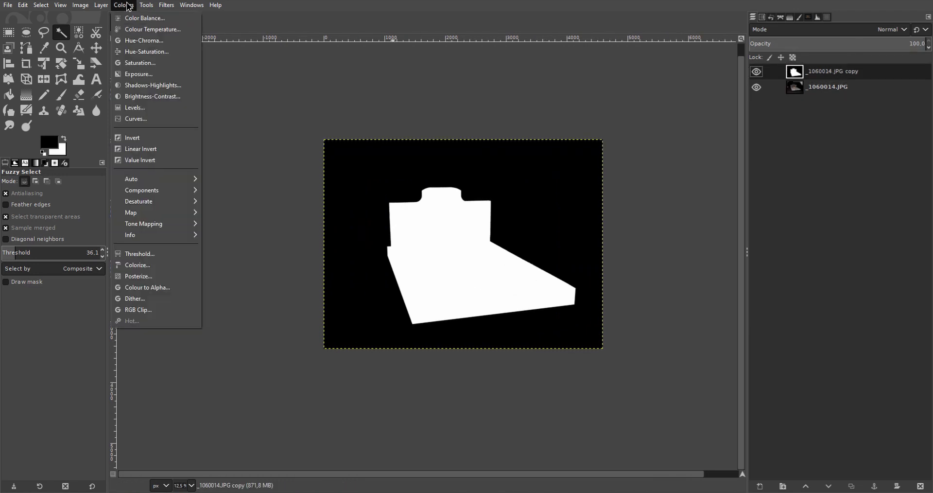
pyautogui.click(157, 285)
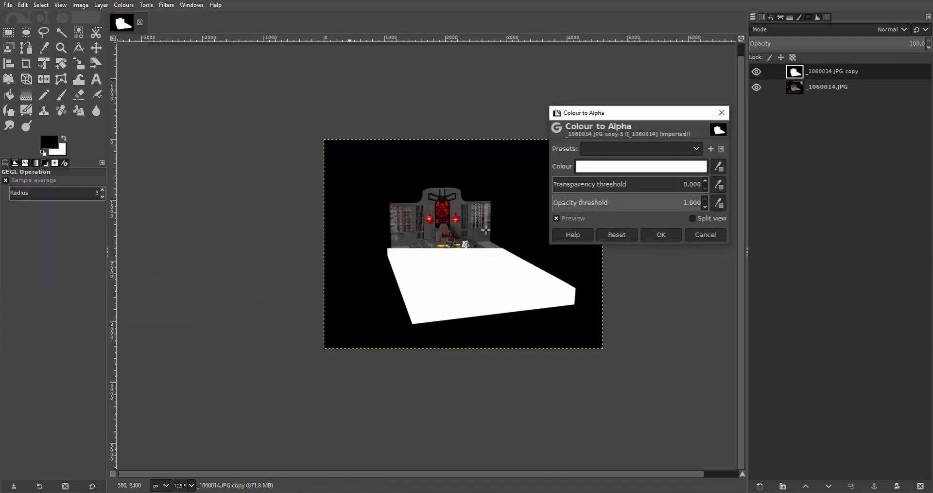
pyautogui.scroll(3, 485, 254)
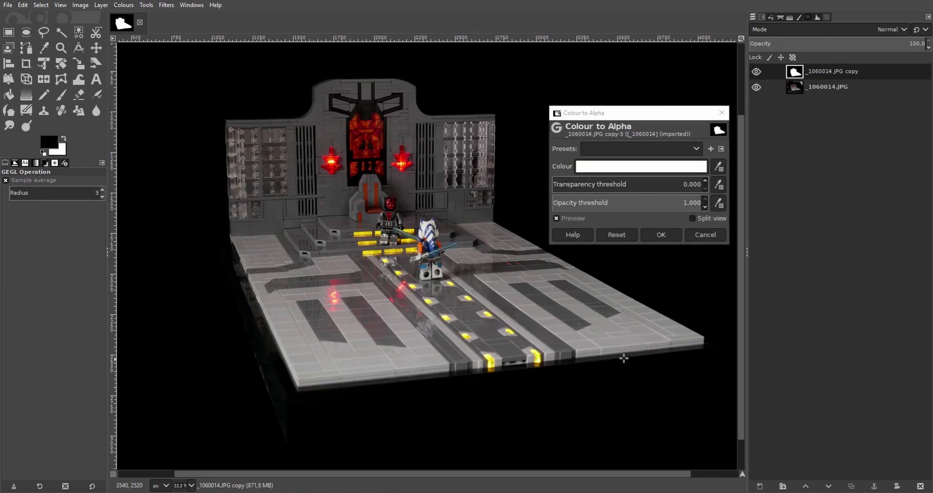
pyautogui.click(662, 238)
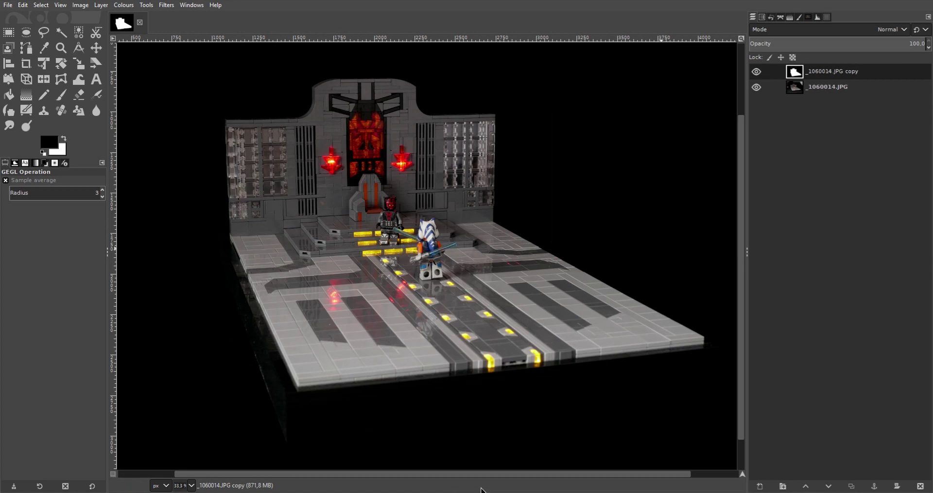
# Step: Select the black background around the model with Alpha to Selection on the copy layer
pyautogui.press('m')
pyautogui.scroll(-1, 389, 313)
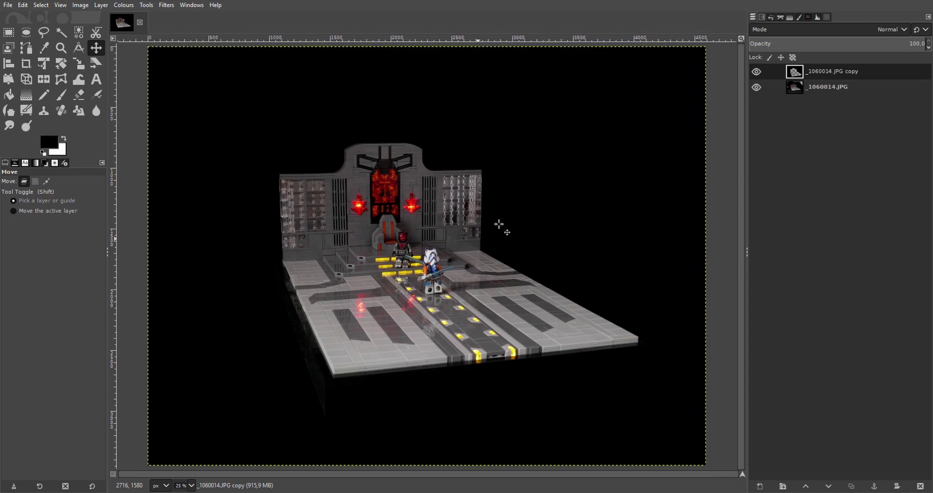
pyautogui.scroll(-1, 499, 225)
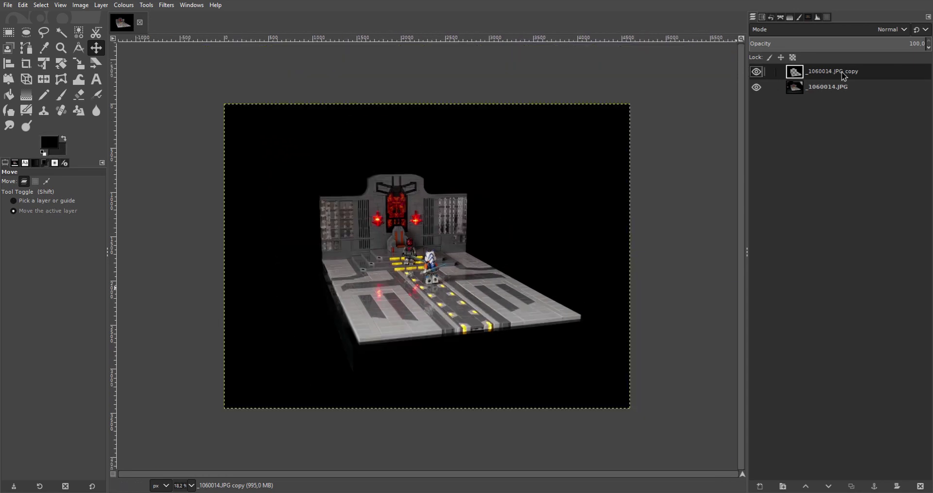
pyautogui.rightClick(844, 77)
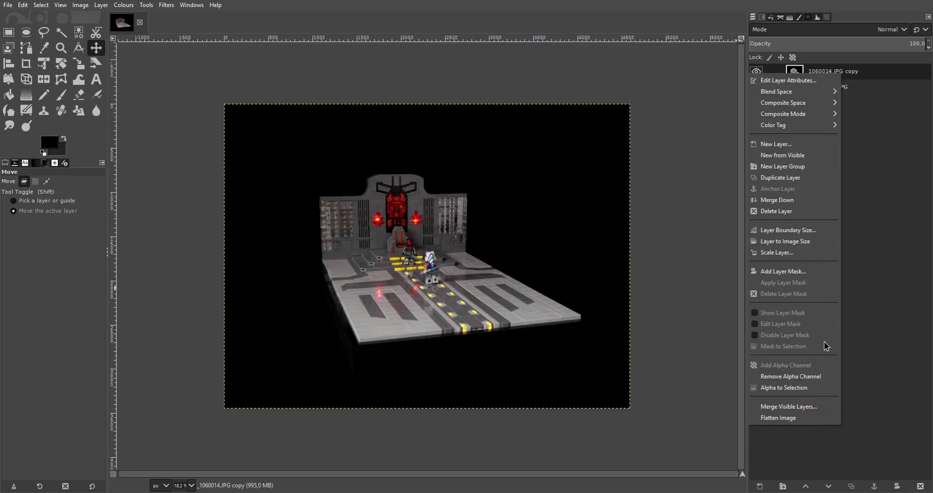
pyautogui.click(812, 388)
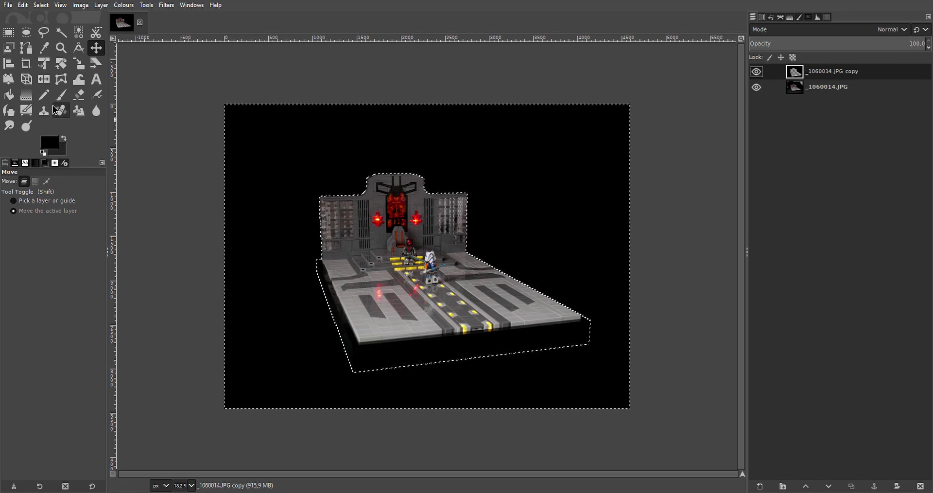
# Step: Fill the selected background with a vertical linear gradient from dark grey (0d0d0d) at the top to black, about 3150 px long
pyautogui.click(23, 94)
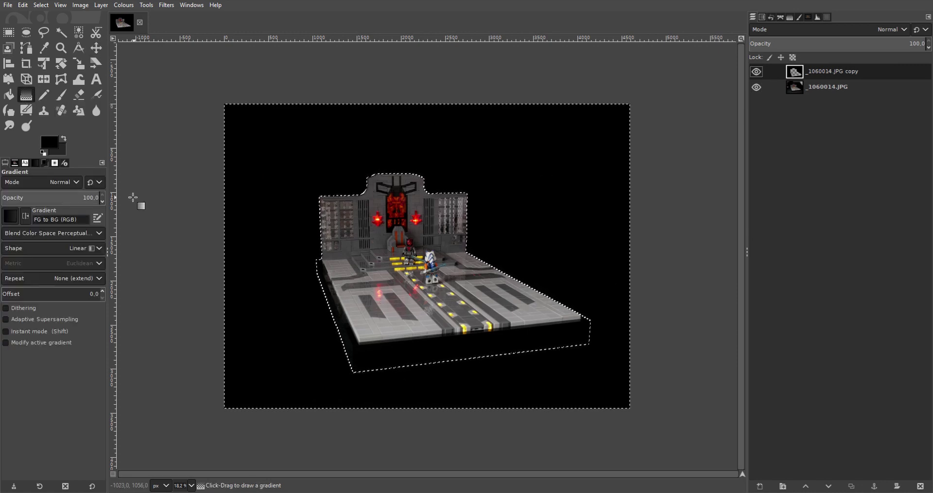
pyautogui.click(65, 155)
pyautogui.click(45, 224)
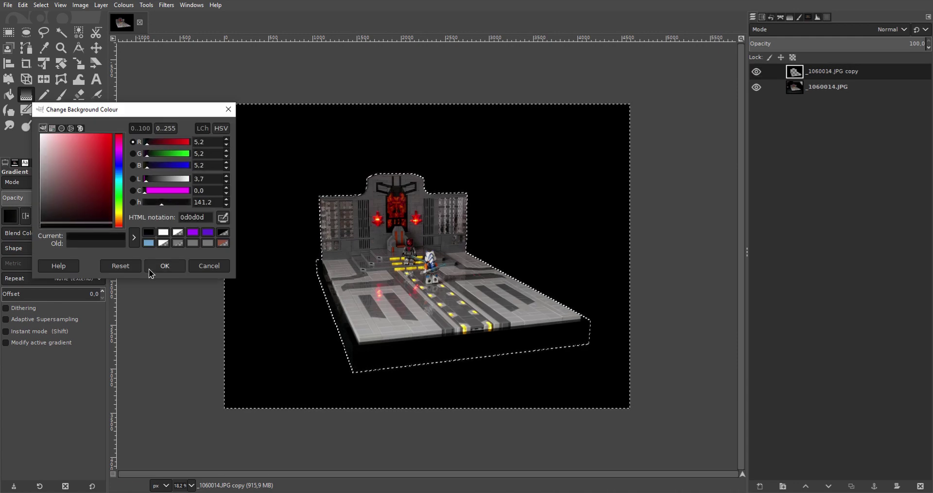
pyautogui.click(162, 266)
pyautogui.moveTo(324, 116); pyautogui.dragTo(324, 369)
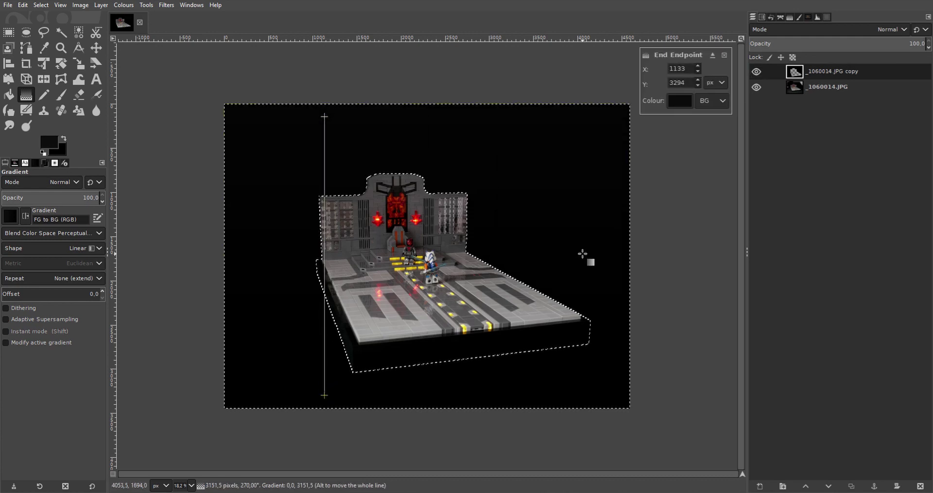
pyautogui.press('Return')
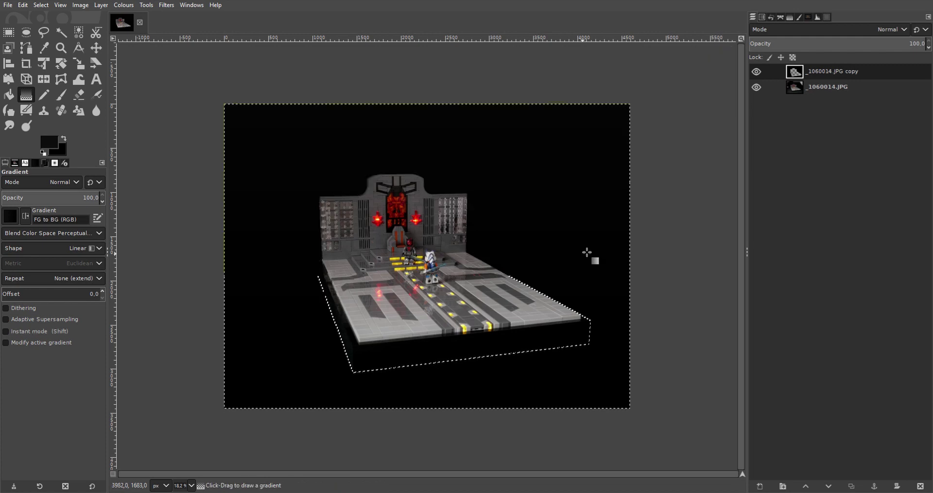
# Step: Clear the selection and inspect the back wall's edge against the gradient background
pyautogui.press('shift')
pyautogui.hotkey('shift', 'ctrl', 'a')
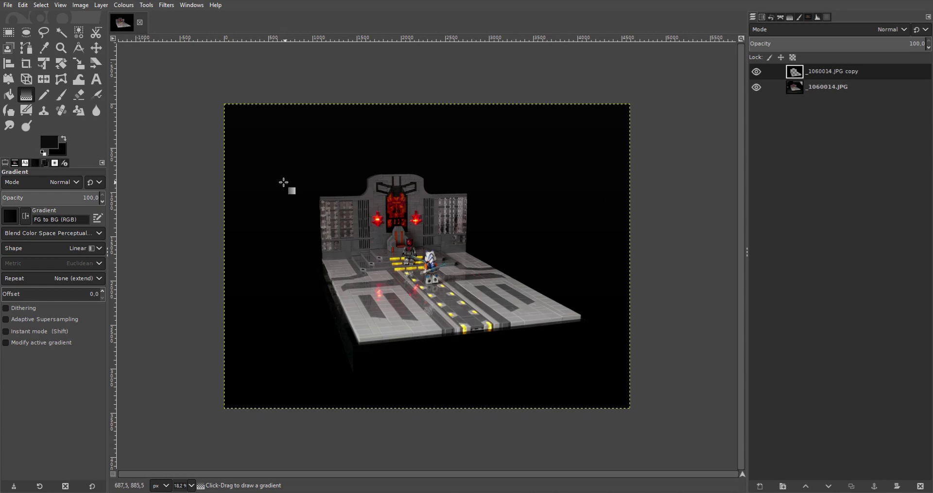
pyautogui.scroll(6, 539, 215)
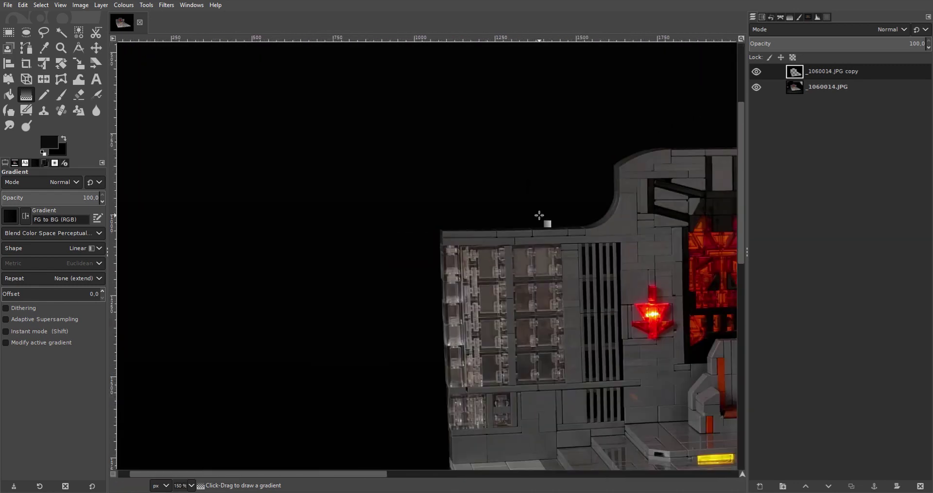
pyautogui.scroll(-5, 539, 215)
# Step: Crop the image to 4427 × 3333 px, starting at position 77, 115
pyautogui.hotkey('shift', 'c')
pyautogui.scroll(-1, 572, 298)
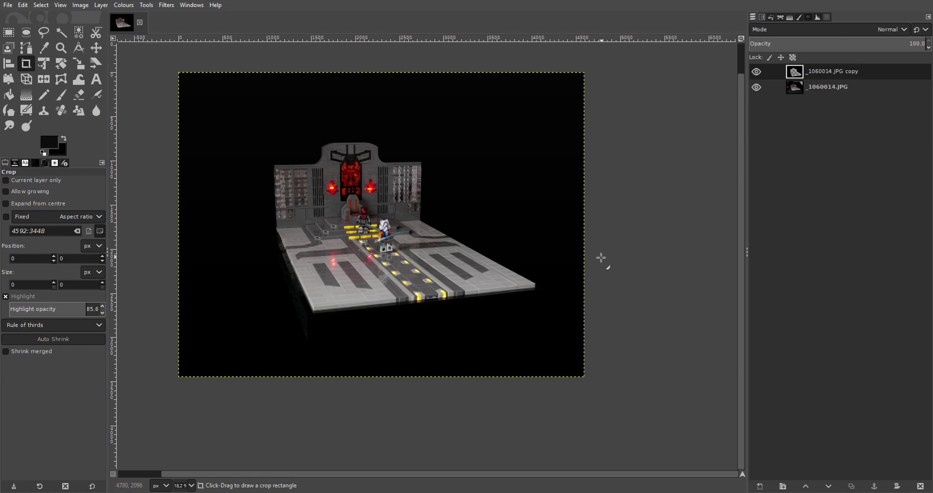
pyautogui.moveTo(171, 69); pyautogui.dragTo(582, 374)
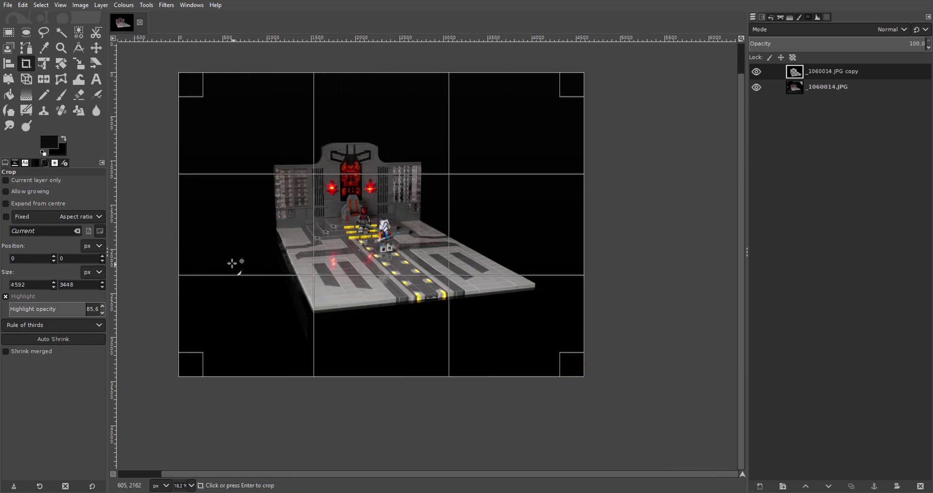
pyautogui.moveTo(193, 246); pyautogui.dragTo(221, 249)
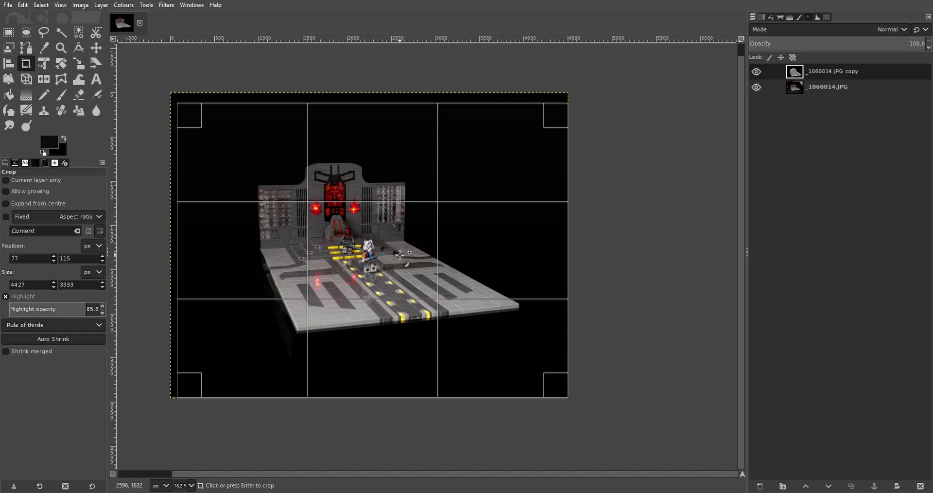
pyautogui.click(399, 255)
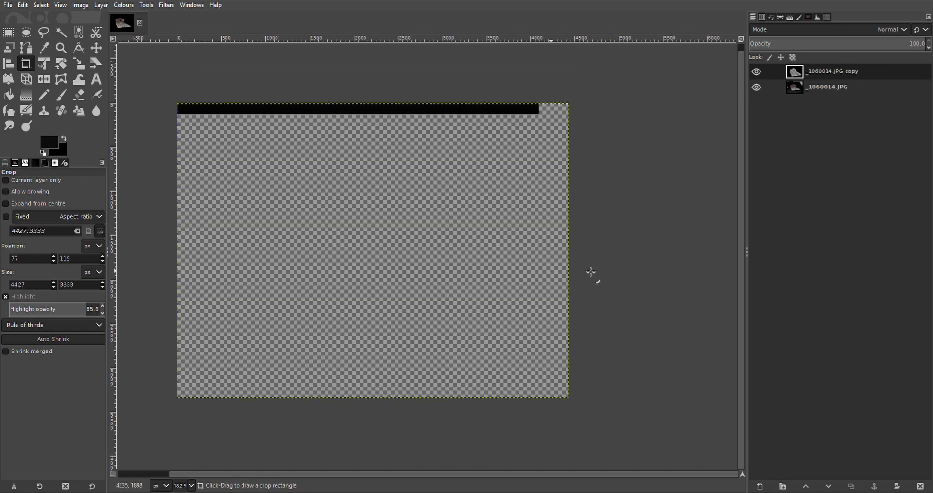
# Step: Add the text "The Phantom Apprentice" in white in a wide text box beneath the model
pyautogui.scroll(1, 568, 291)
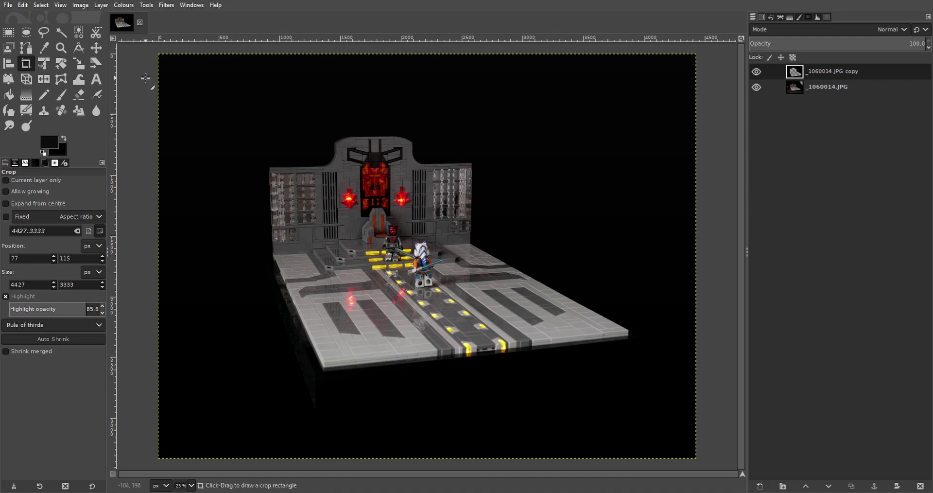
pyautogui.click(103, 81)
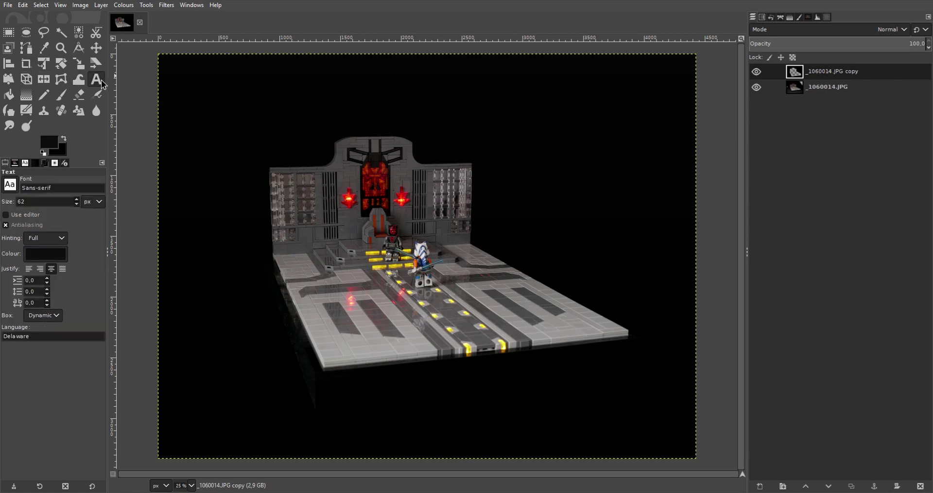
pyautogui.moveTo(266, 389); pyautogui.dragTo(593, 450)
pyautogui.click(44, 152)
pyautogui.click(63, 139)
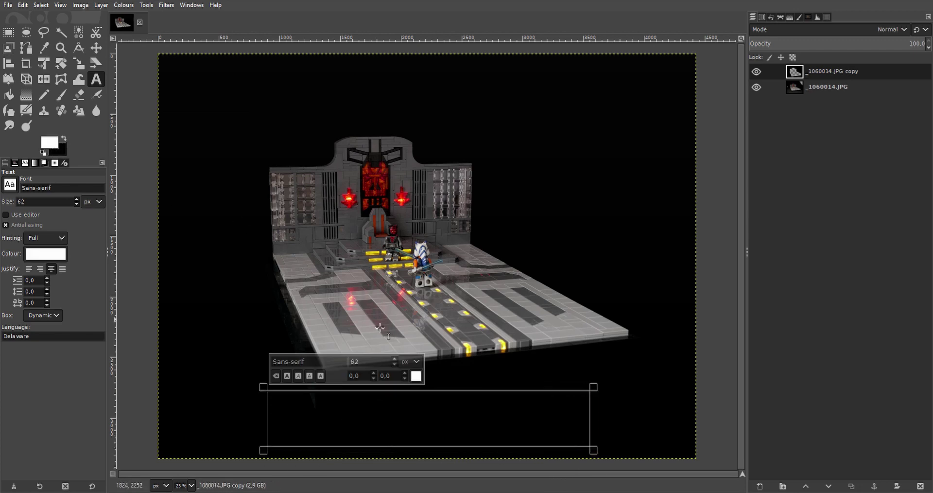
pyautogui.click(415, 376)
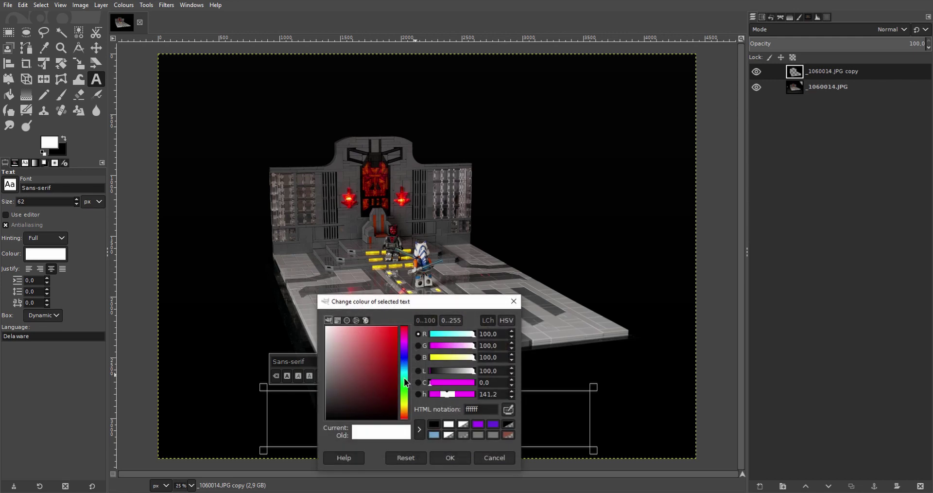
pyautogui.click(500, 457)
pyautogui.write('The Ph')
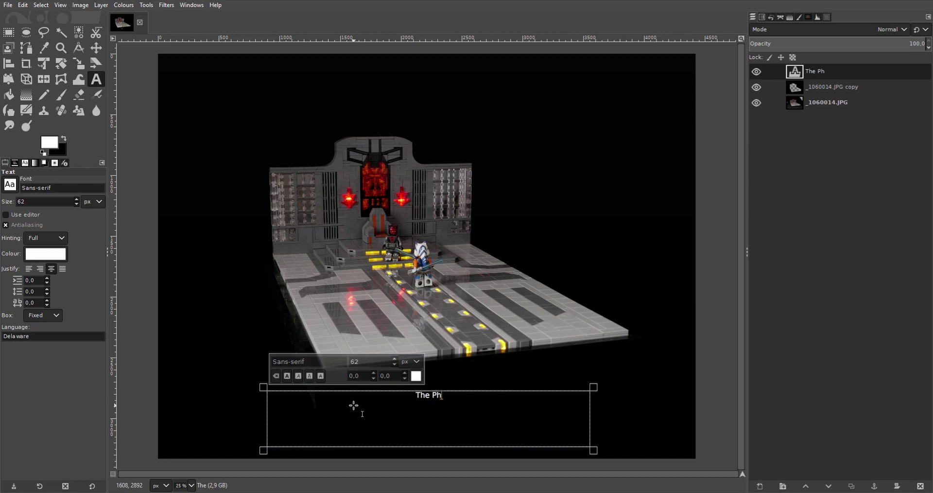
pyautogui.write('antom Apprentice')
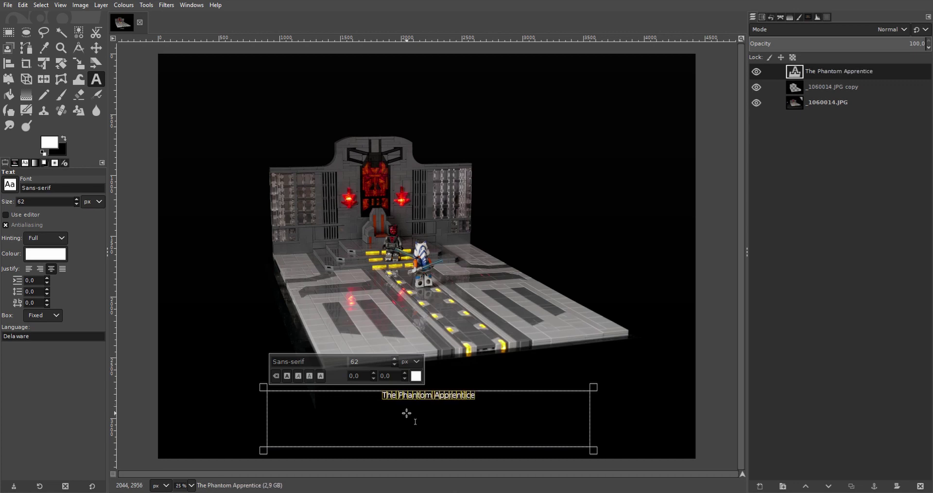
# Step: Set the title text's font to NEXT ART Bold and its letter spacing to 7.0
pyautogui.tripleClick(332, 362)
pyautogui.write('next')
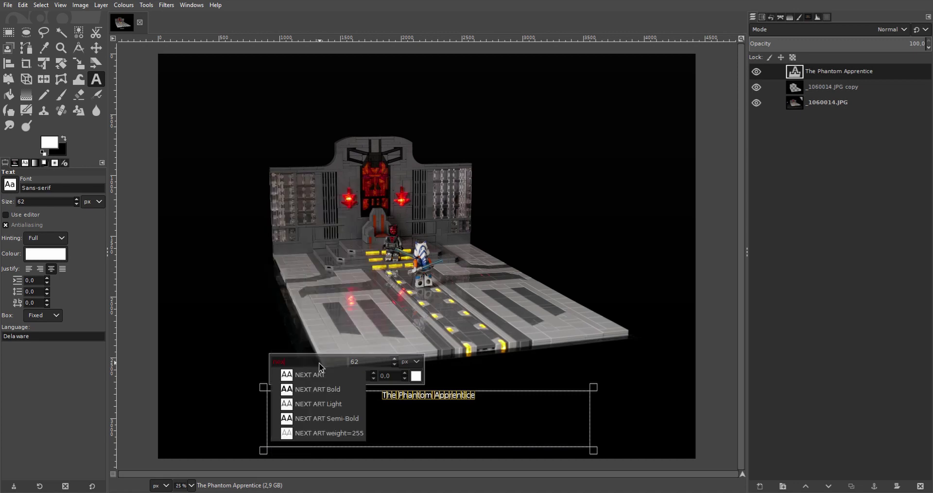
pyautogui.click(325, 392)
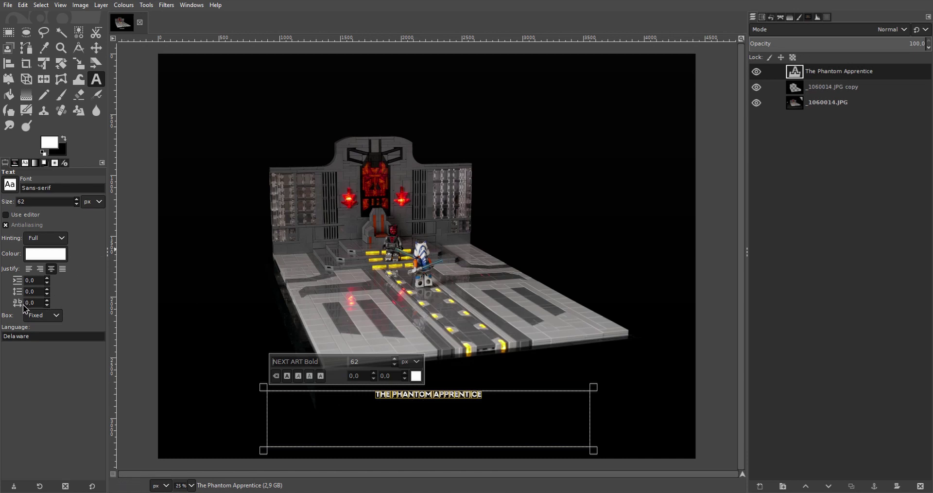
pyautogui.scroll(6, 47, 302)
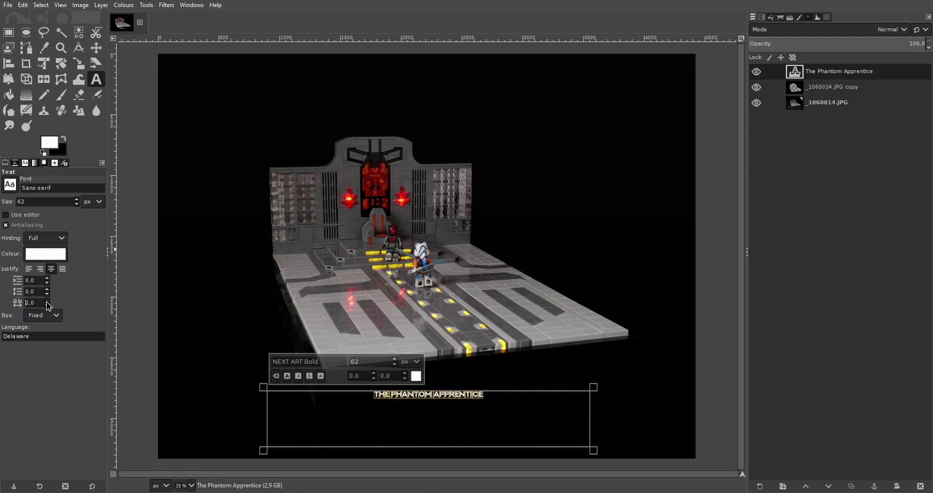
pyautogui.scroll(1, 47, 302)
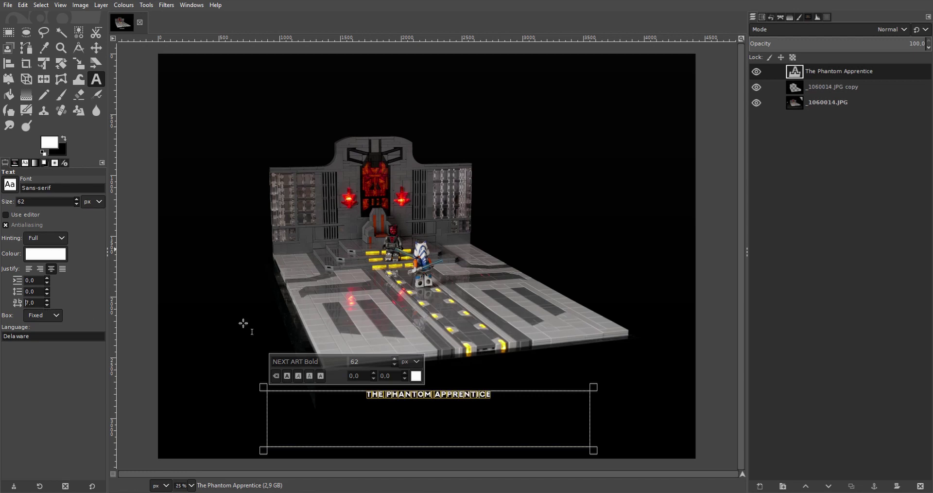
# Step: Switch the title's text box to Dynamic and set the title's font size to 130 px
pyautogui.click(476, 387)
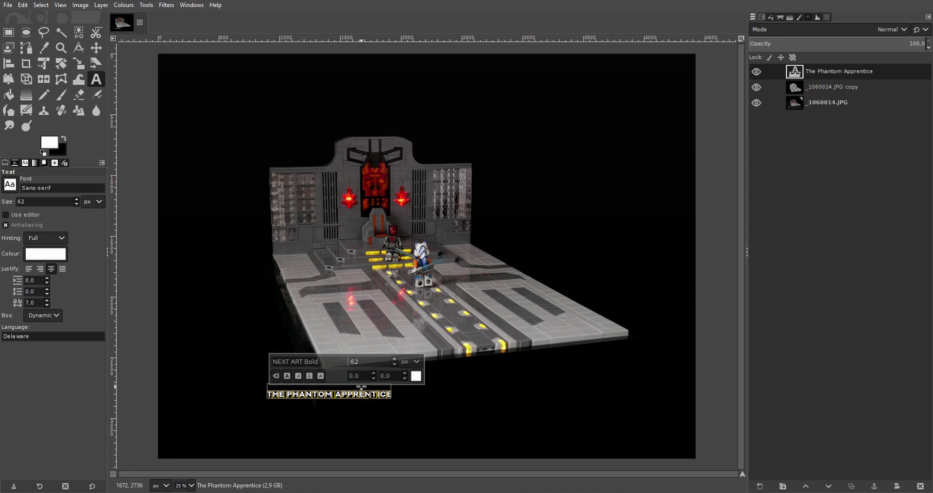
pyautogui.click(371, 360)
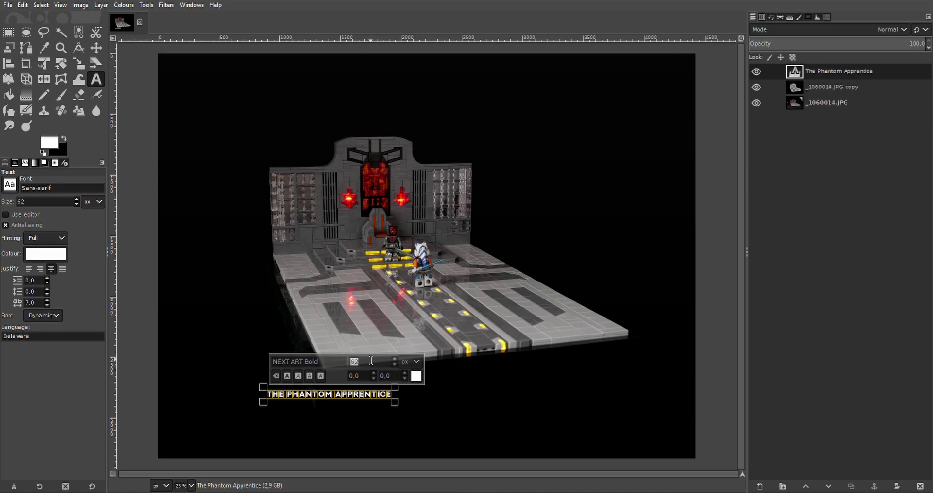
pyautogui.press('Return')
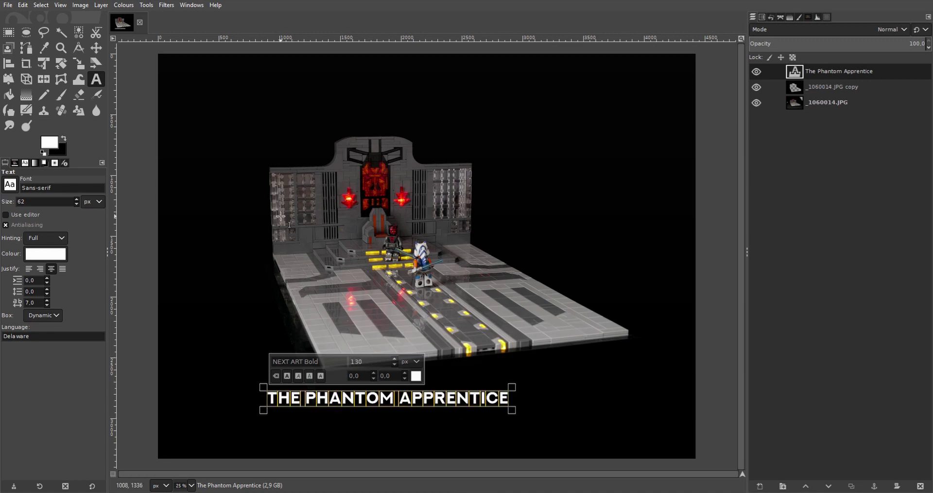
# Step: Add a vertical guide at 50 % and move the title down beneath the model, centred on the guide
pyautogui.click(81, 6)
pyautogui.moveTo(187, 236)
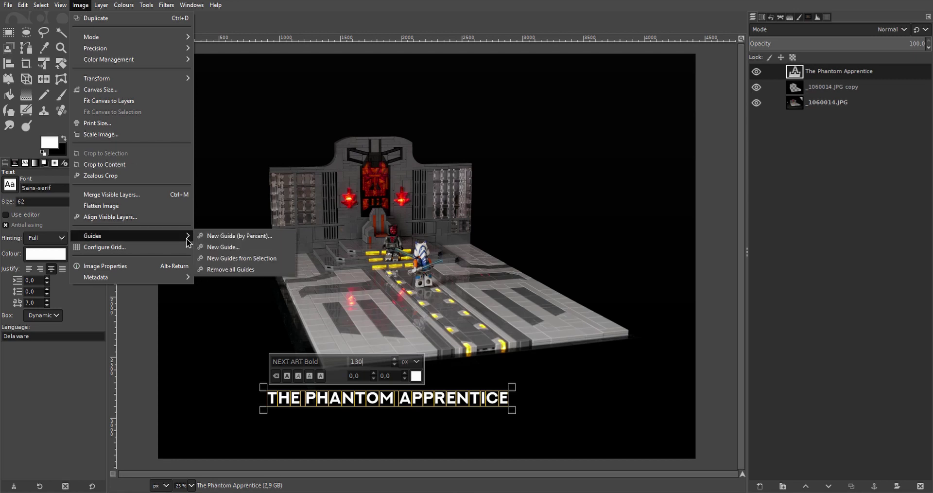
pyautogui.click(238, 248)
pyautogui.click(470, 235)
pyautogui.click(469, 246)
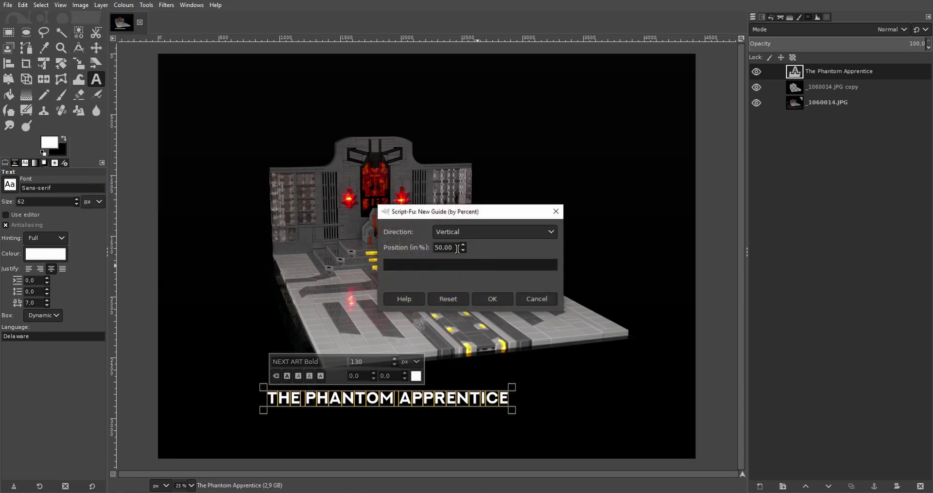
pyautogui.click(492, 300)
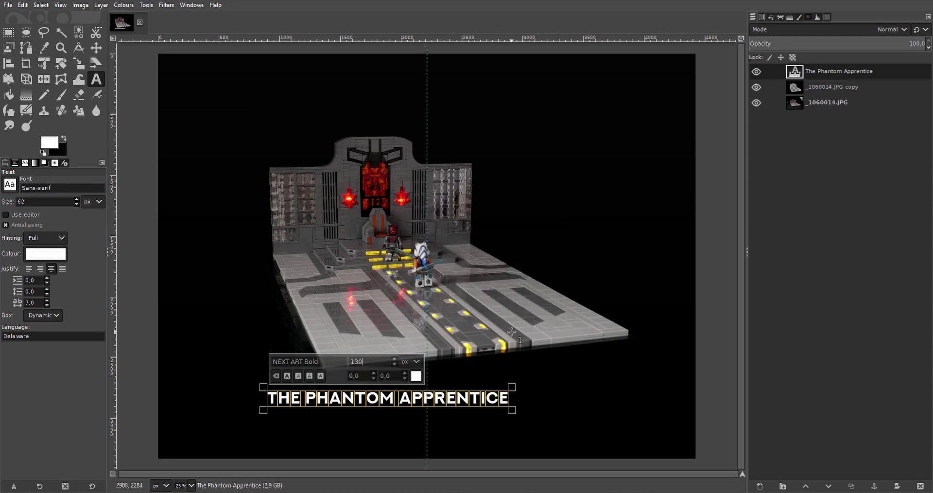
pyautogui.click(103, 51)
pyautogui.moveTo(461, 399); pyautogui.dragTo(500, 431)
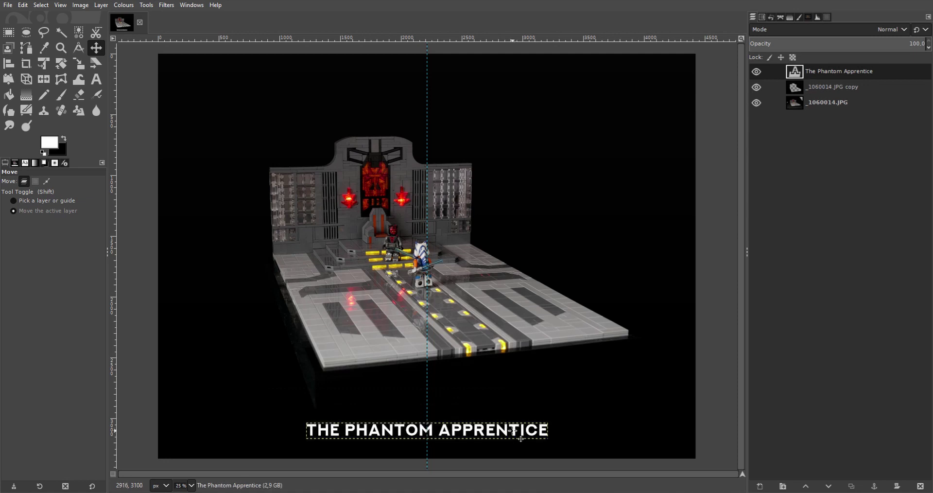
# Step: Create a transparent 4427 × 3333 px layer above the title and rename it "text frame"
pyautogui.click(759, 485)
pyautogui.click(833, 477)
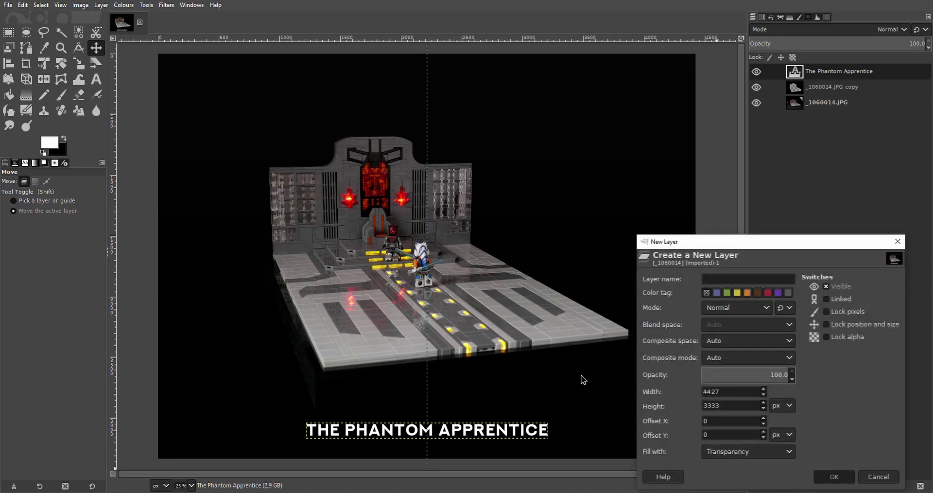
pyautogui.rightClick(819, 71)
pyautogui.click(829, 76)
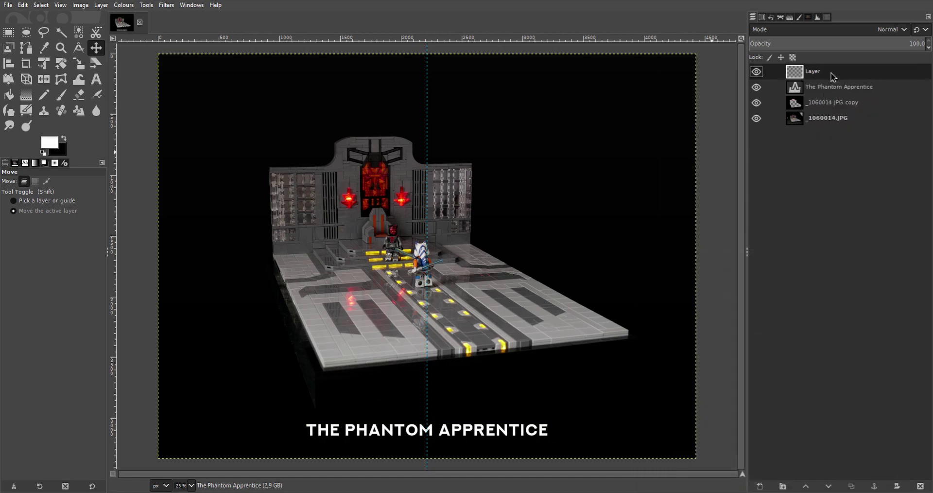
pyautogui.write('text frame')
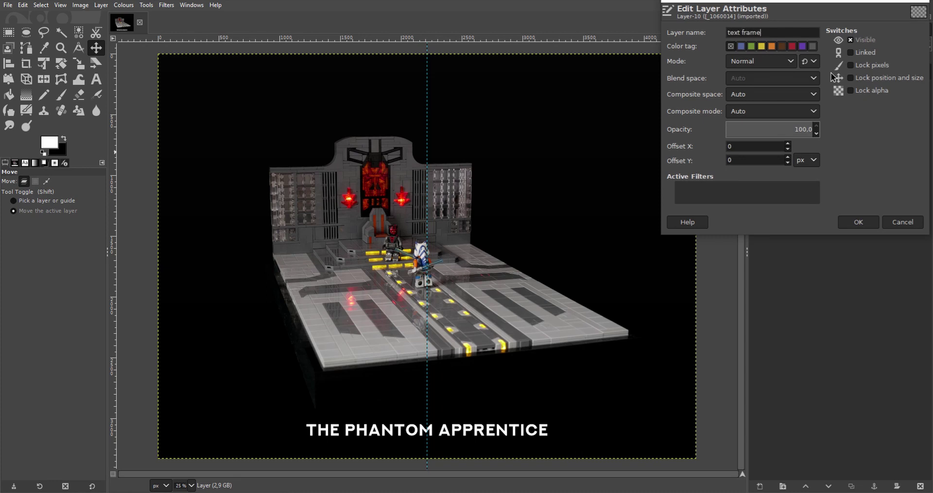
pyautogui.press('Return')
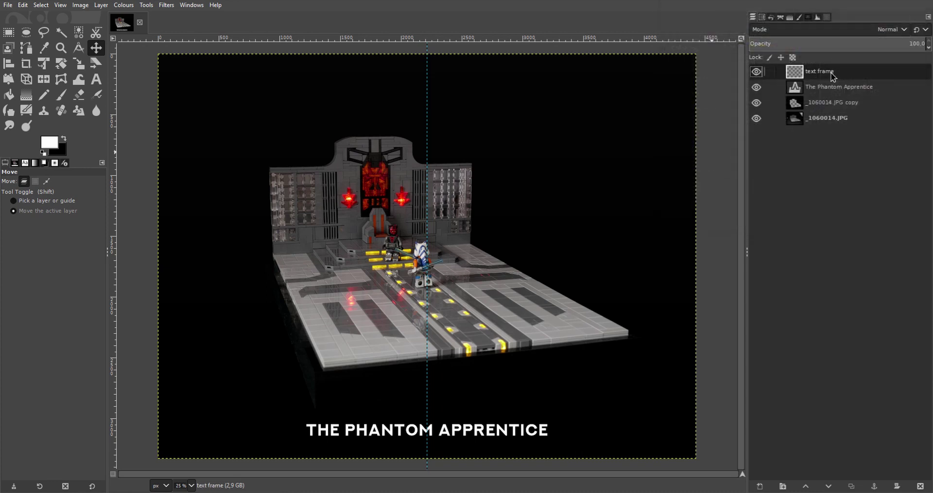
# Step: Draw a rectangular selection of about 2156 × 284 px around the title, with rounded corners of radius 97.3
pyautogui.click(9, 33)
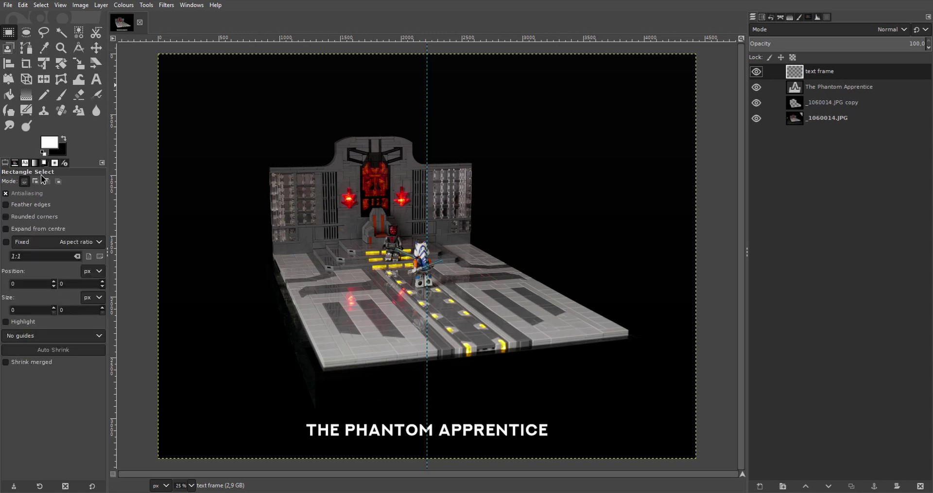
pyautogui.click(20, 219)
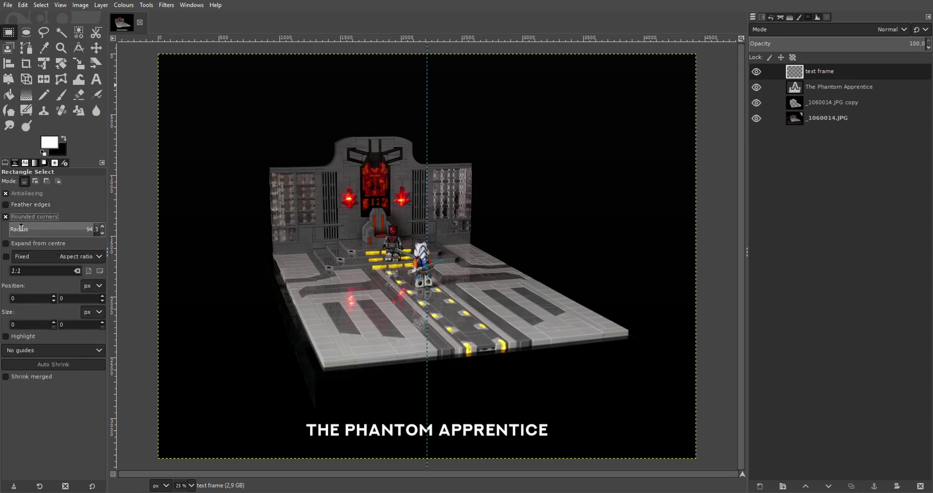
pyautogui.moveTo(253, 283); pyautogui.dragTo(455, 422)
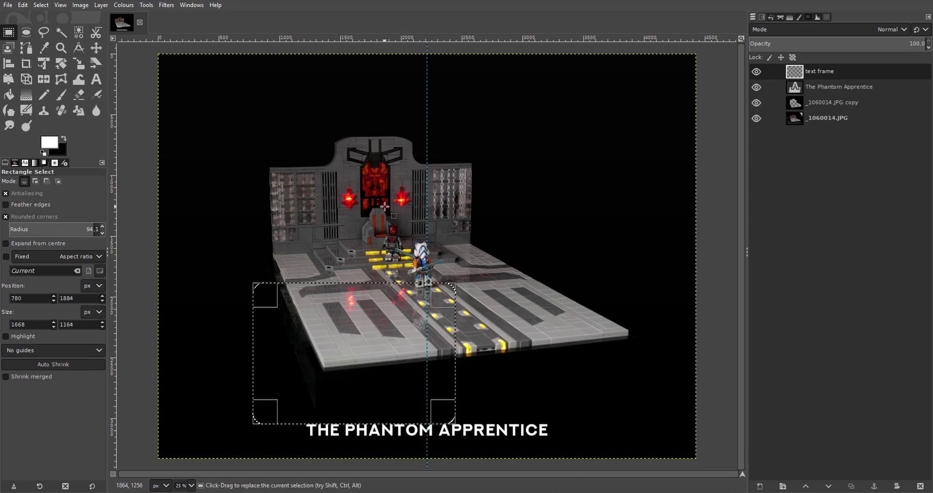
pyautogui.click(332, 231)
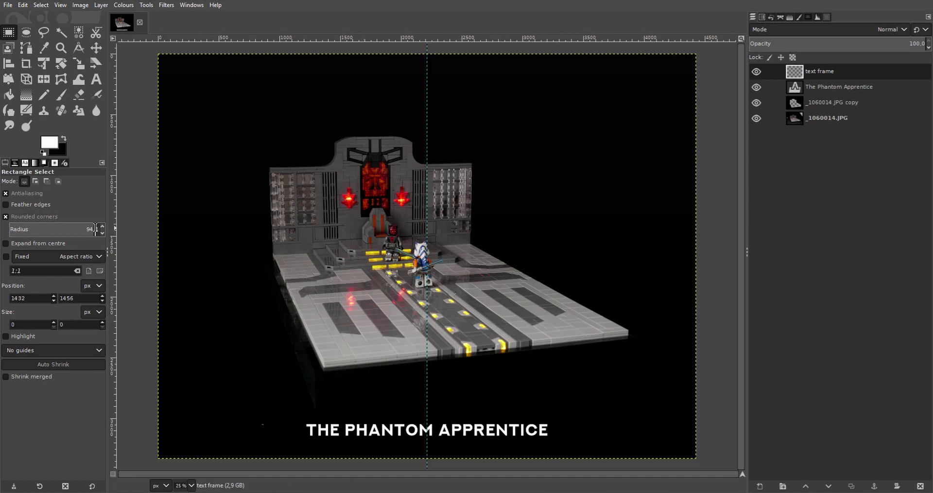
pyautogui.click(95, 229)
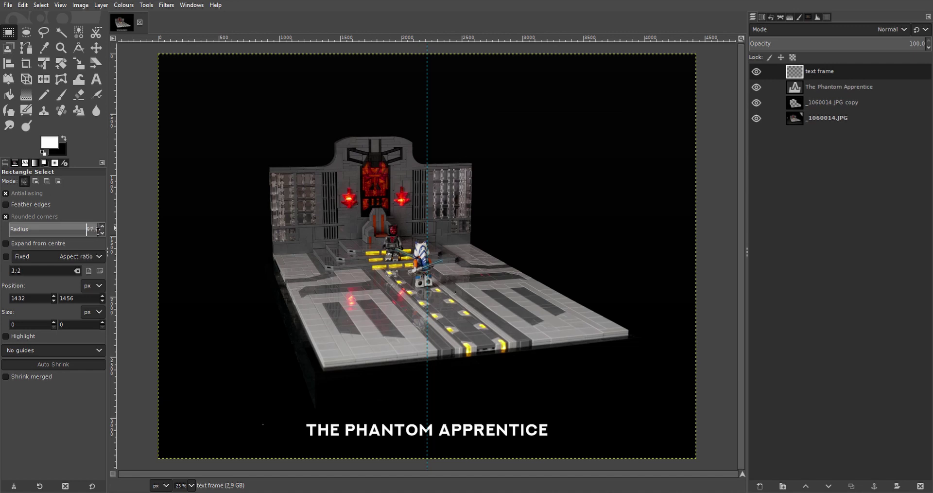
pyautogui.scroll(1, 334, 429)
pyautogui.scroll(-1, 334, 430)
pyautogui.moveTo(275, 355); pyautogui.dragTo(537, 385)
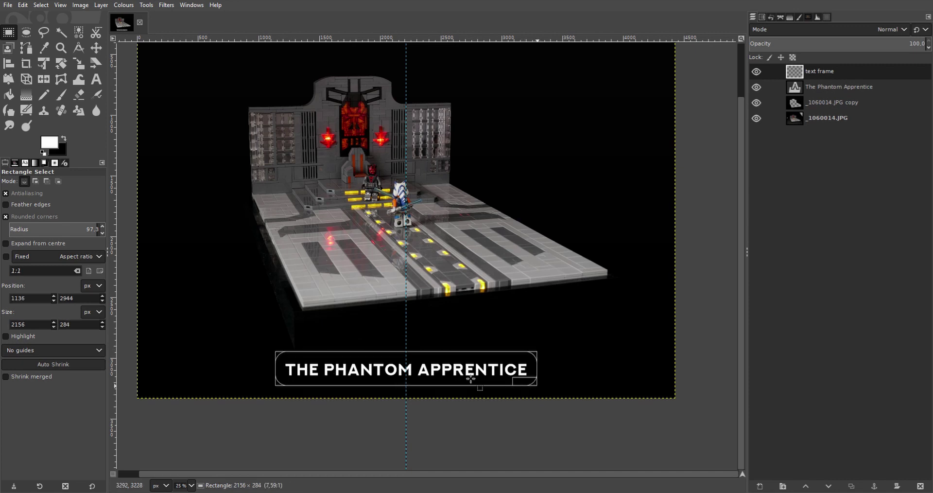
# Step: Reposition the rounded selection at 1135, 2954 around the title and fill it with white on the text frame layer
pyautogui.scroll(4, 417, 381)
pyautogui.scroll(-2, 428, 380)
pyautogui.moveTo(436, 378); pyautogui.dragTo(436, 375)
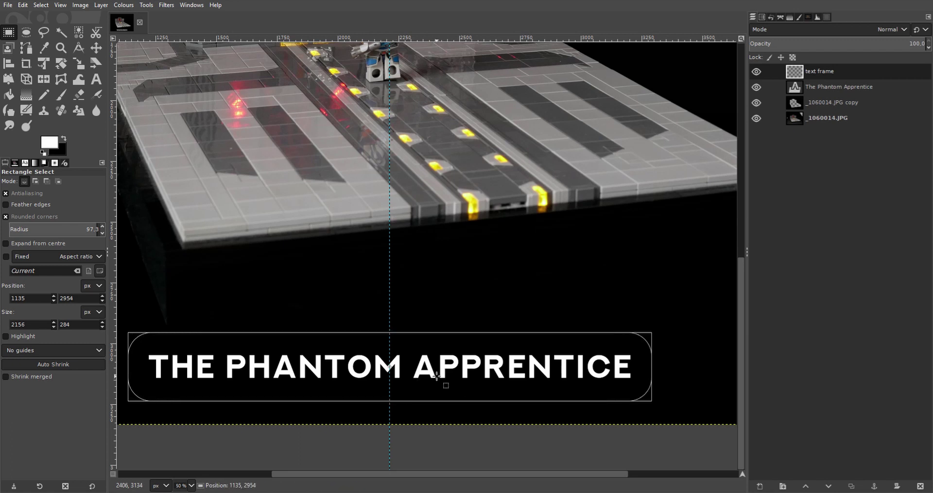
pyautogui.click(9, 95)
pyautogui.click(487, 395)
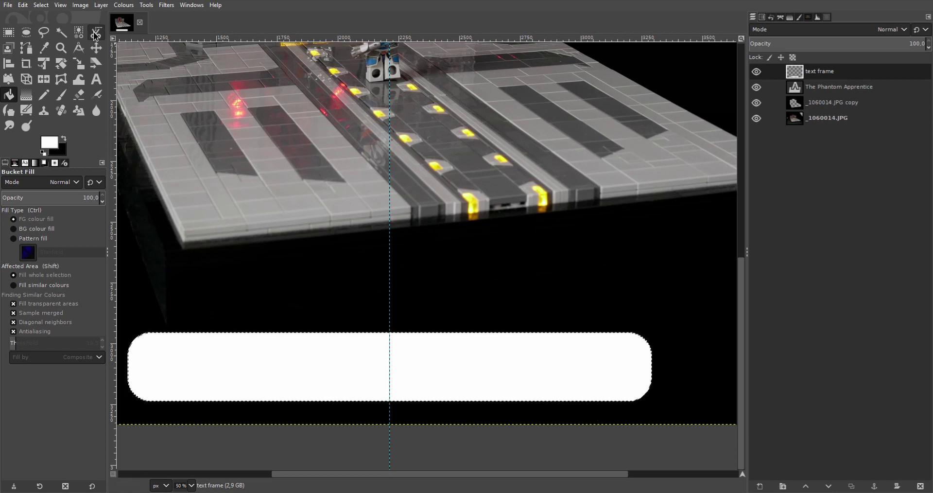
# Step: Shrink the selection by 20 px and remove the white fill inside it to leave an outlined frame
pyautogui.click(47, 6)
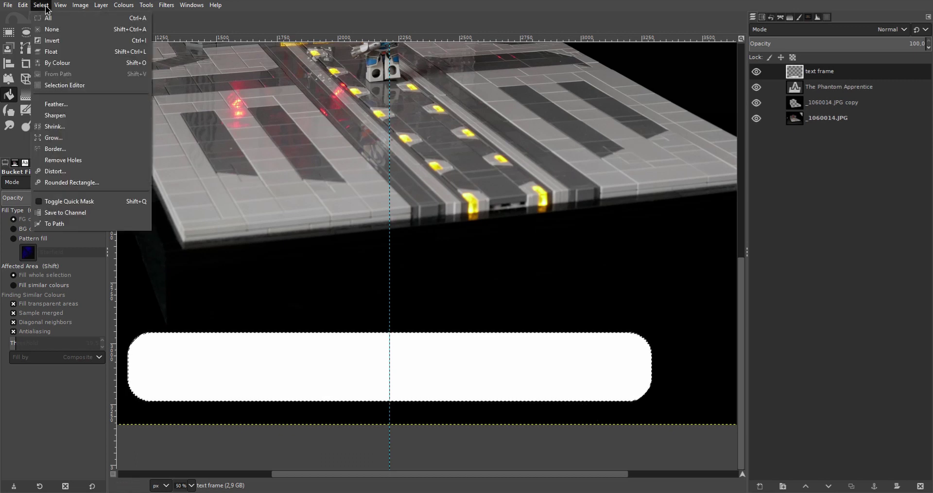
pyautogui.click(73, 127)
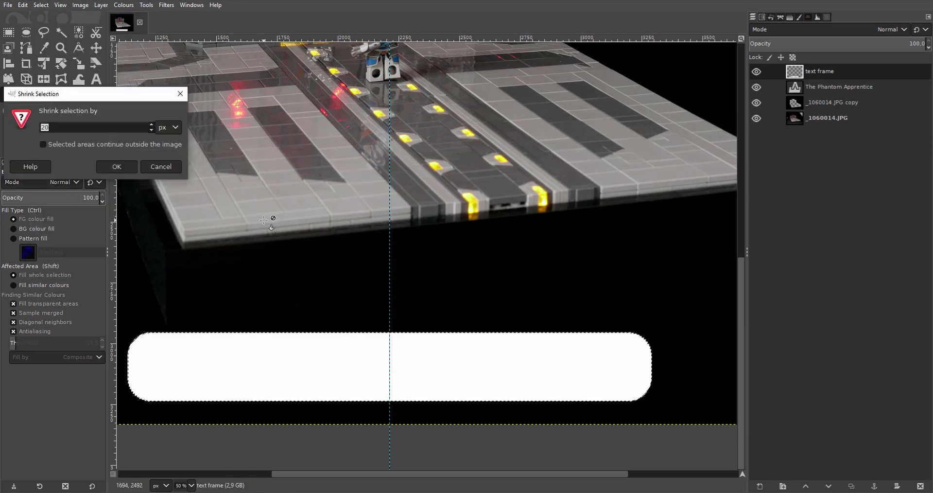
pyautogui.click(113, 169)
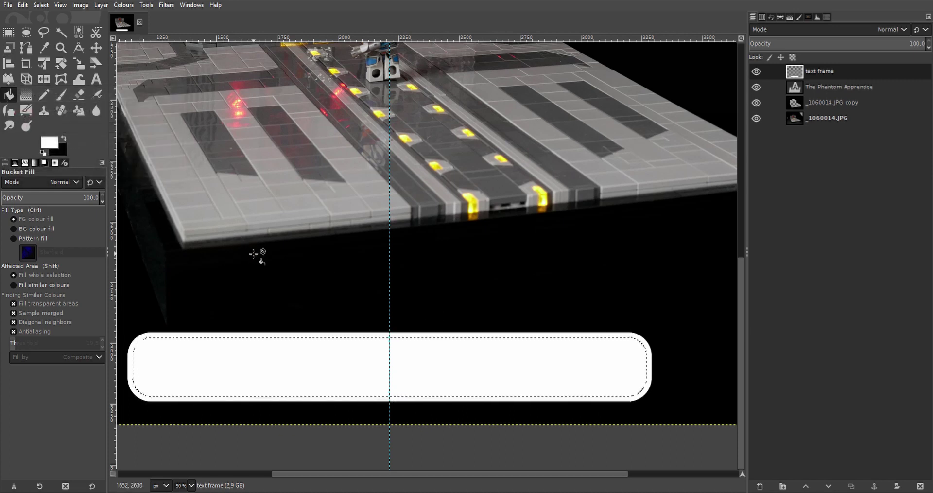
pyautogui.hotkey('ctrl', '.')
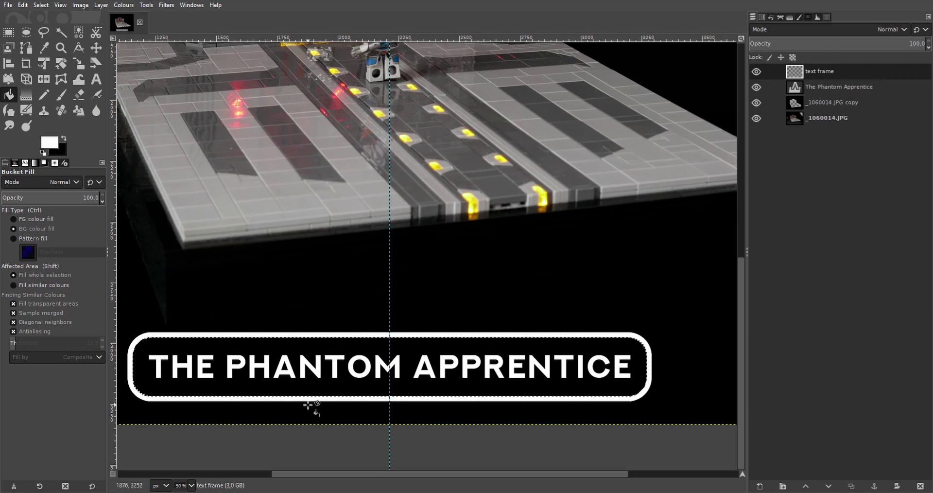
# Step: Measure the bar thickness of the title's letter T with a small rectangular selection for comparison with the frame's outline, and clear the selection
pyautogui.scroll(2, 311, 407)
pyautogui.scroll(3, 386, 313)
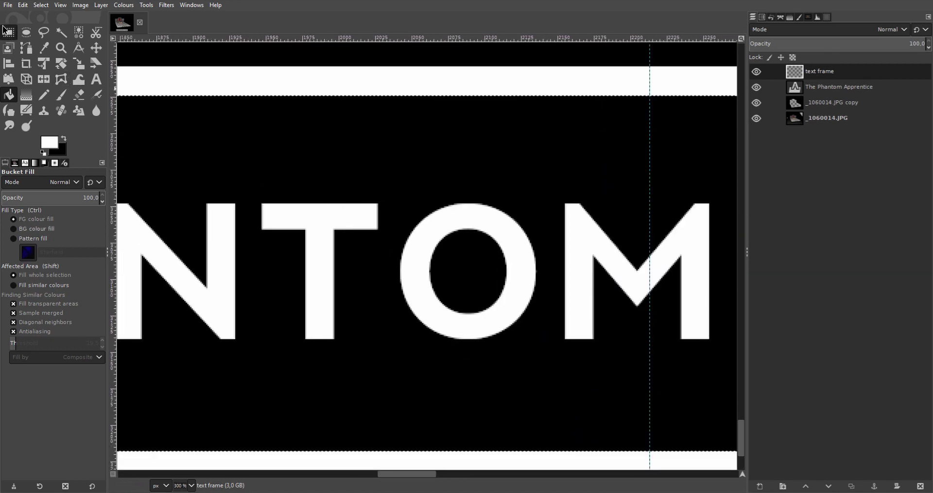
pyautogui.press('r')
pyautogui.moveTo(356, 203); pyautogui.dragTo(360, 230)
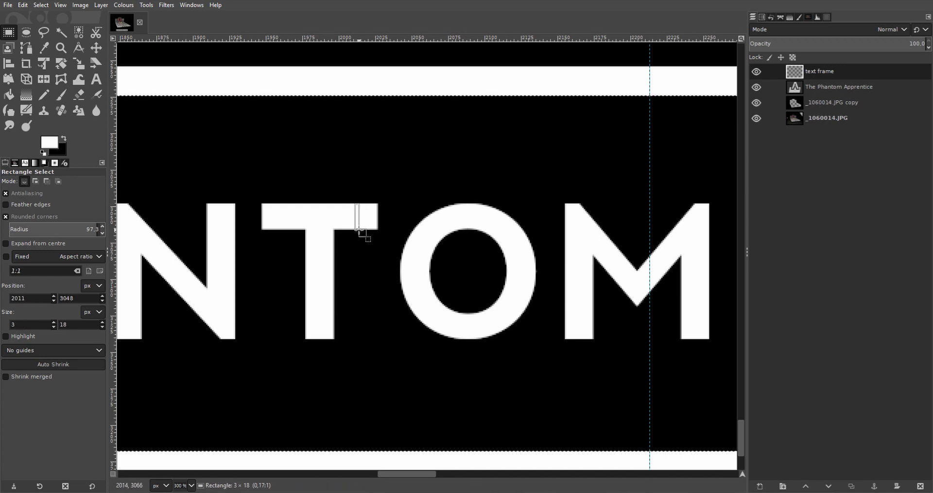
pyautogui.click(378, 223)
pyautogui.scroll(-3, 481, 287)
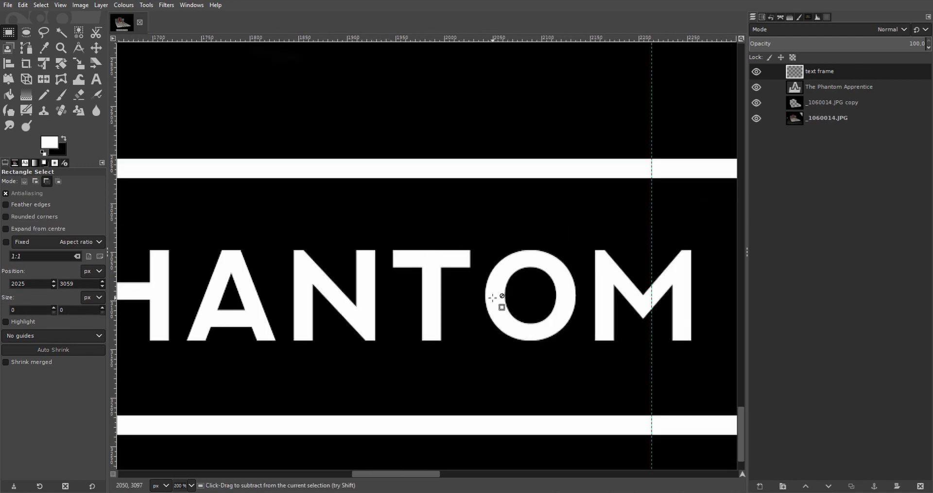
# Step: Add the text "LEGO STAR WARS" in white in a wide text box above the title frame
pyautogui.scroll(-2, 481, 287)
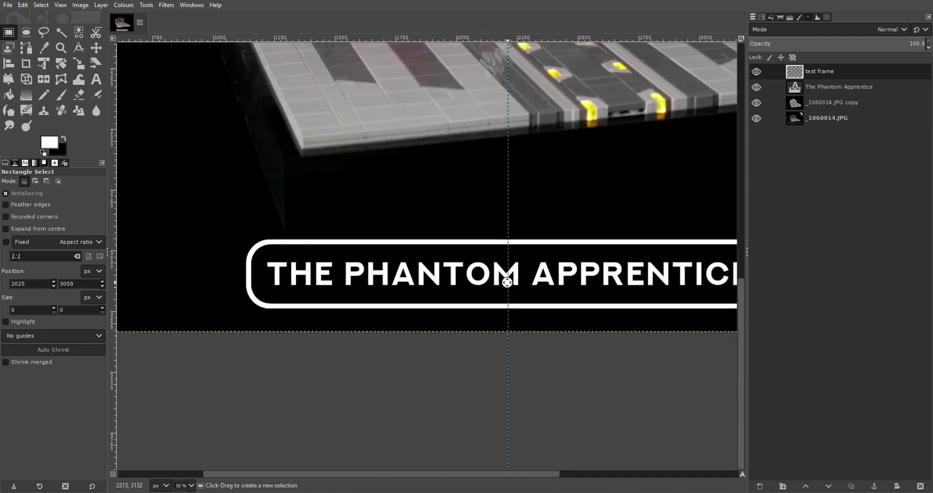
pyautogui.scroll(1, 467, 358)
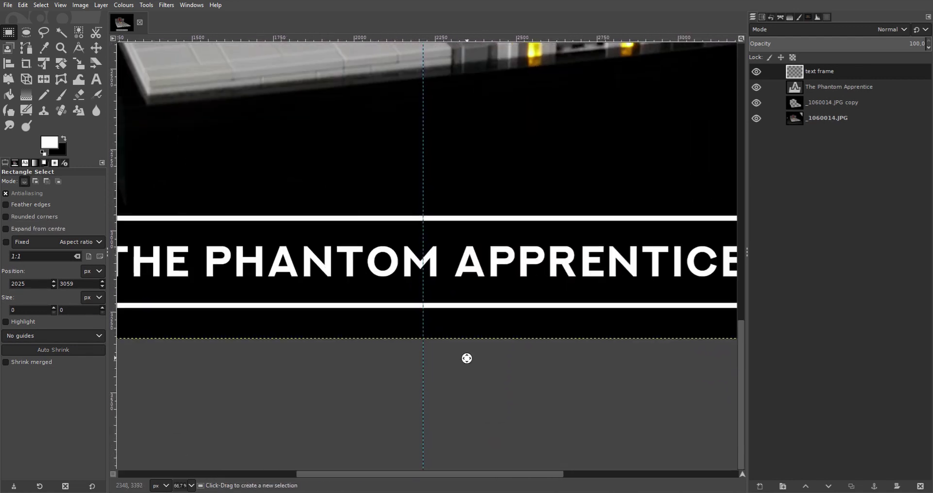
pyautogui.click(95, 79)
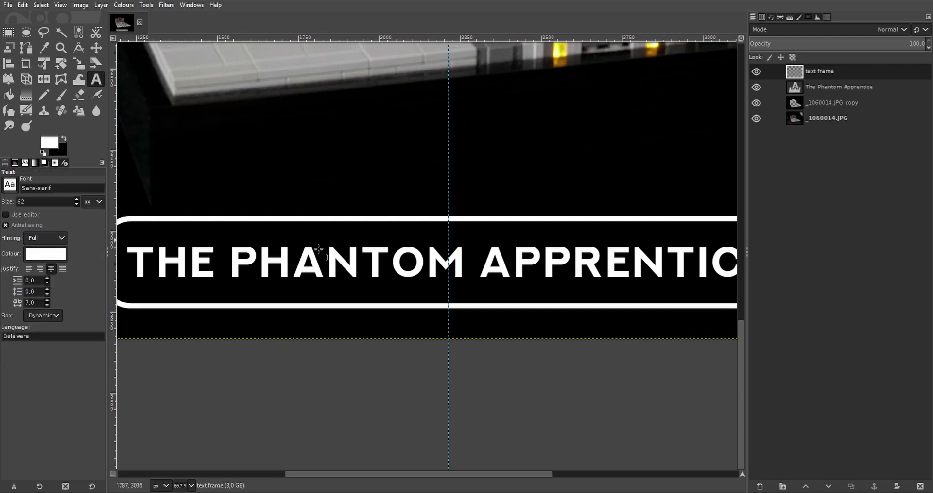
pyautogui.scroll(-1, 401, 301)
pyautogui.moveTo(227, 128); pyautogui.dragTo(565, 230)
pyautogui.write('LEGO')
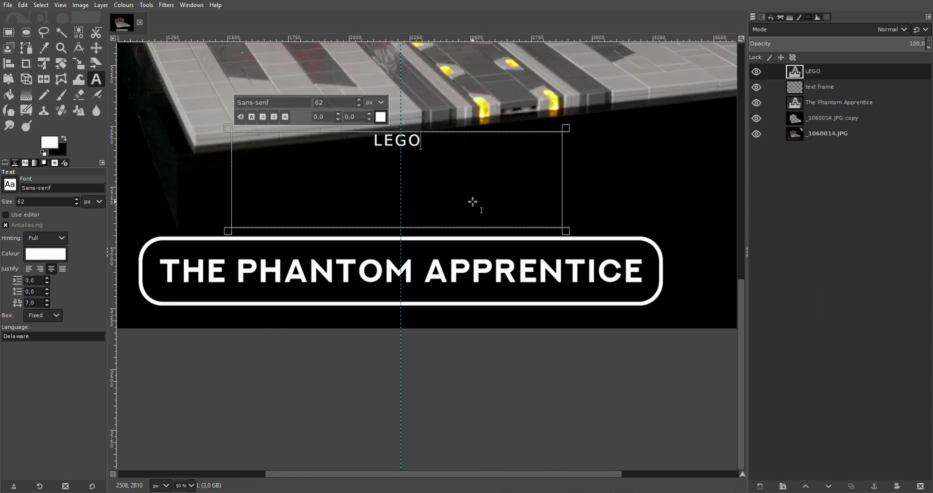
pyautogui.write(' STAR WARS')
# Step: Set the "LEGO STAR WARS" text to Distant Galaxy at 70 px and make its text box Dynamic
pyautogui.hotkey('ctrl', 'a')
pyautogui.write('Distant Galaxy')
pyautogui.click(290, 125)
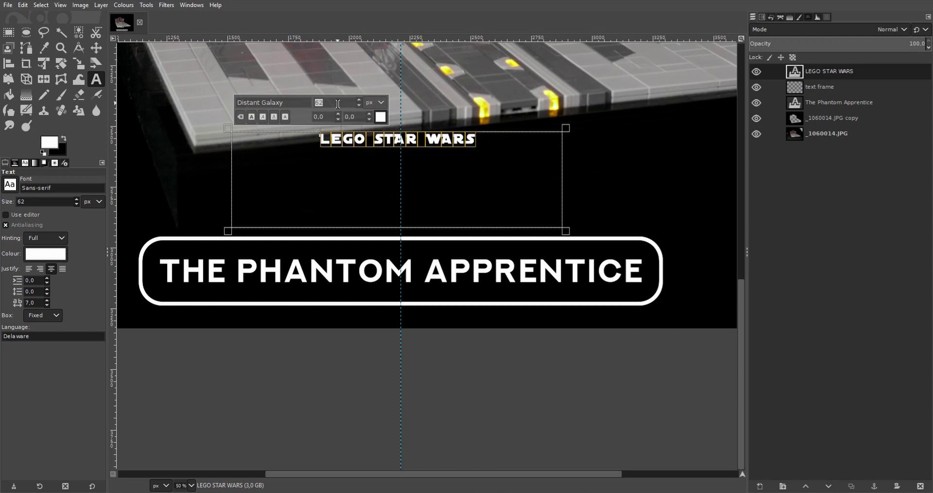
pyautogui.write('70')
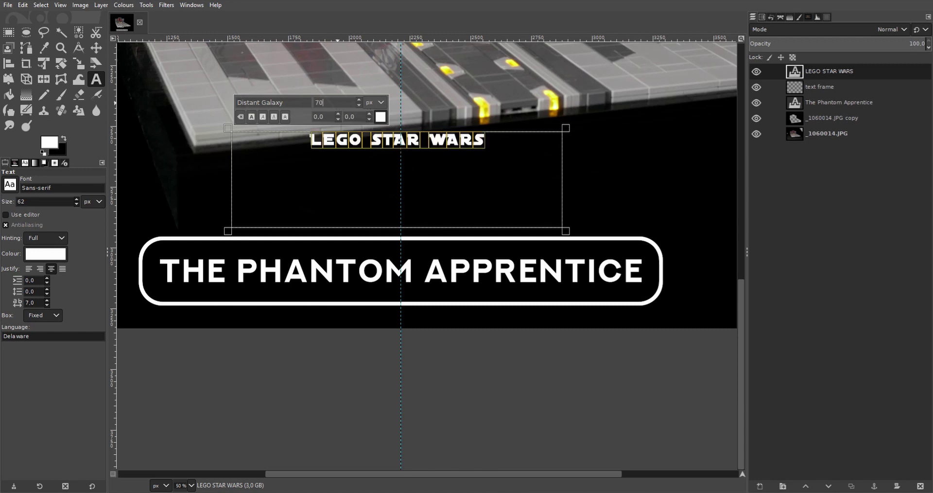
pyautogui.hotkey('ctrl', 'z')
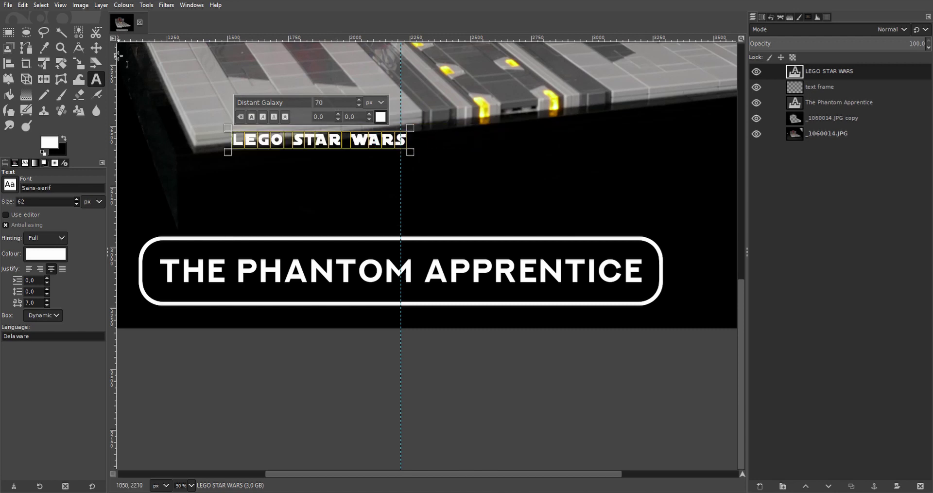
# Step: Move the "LEGO STAR WARS" text onto the frame's lower edge and set its letter spacing to 0.0
pyautogui.click(96, 48)
pyautogui.moveTo(327, 141); pyautogui.dragTo(417, 308)
pyautogui.click(96, 79)
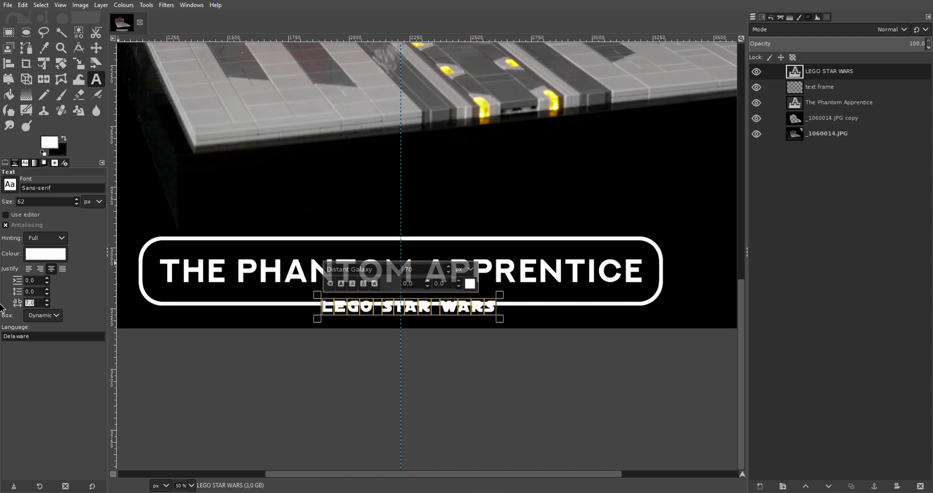
pyautogui.press('Return')
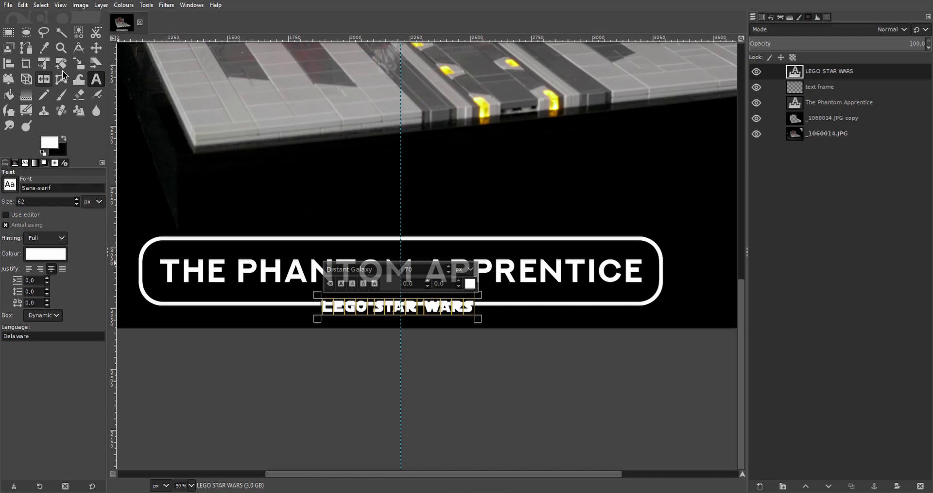
# Step: Move the "LEGO STAR WARS" text so the tops of its letters align with the title frame's lower bar
pyautogui.click(96, 47)
pyautogui.scroll(5, 363, 336)
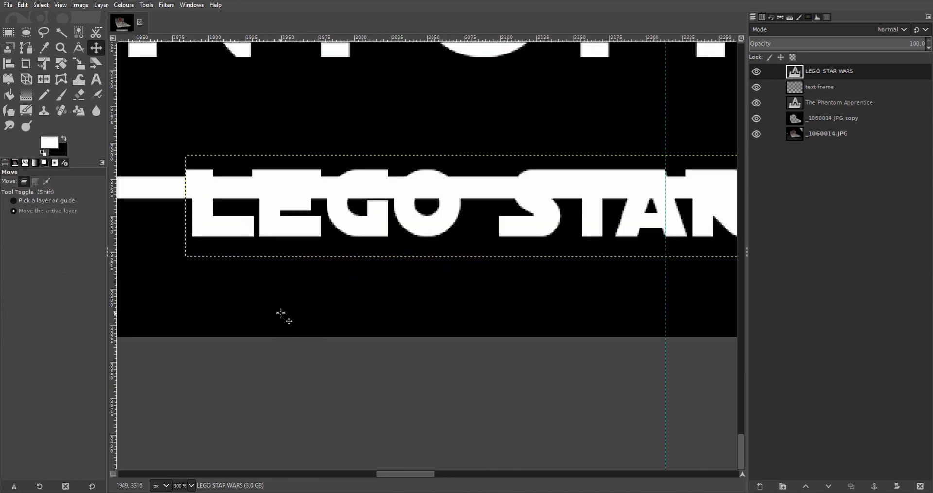
pyautogui.moveTo(282, 221); pyautogui.dragTo(291, 231)
pyautogui.keyDown('ctrl'); pyautogui.scroll(3, 277, 191); pyautogui.keyUp('ctrl')
pyautogui.moveTo(274, 191); pyautogui.dragTo(266, 175)
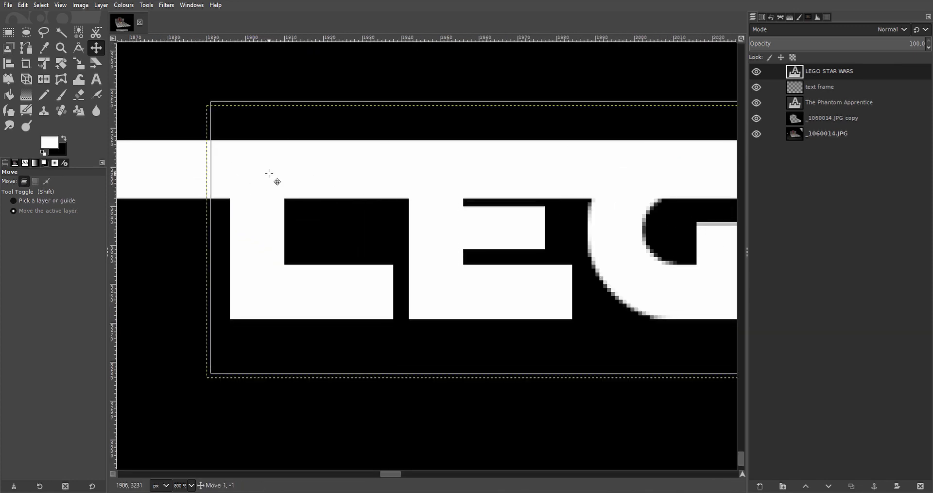
# Step: Set the "LEGO STAR WARS" text size to 73 px and realign it with the frame's lower bar around the vertical guide
pyautogui.press('t')
pyautogui.click(267, 174)
pyautogui.click(391, 65)
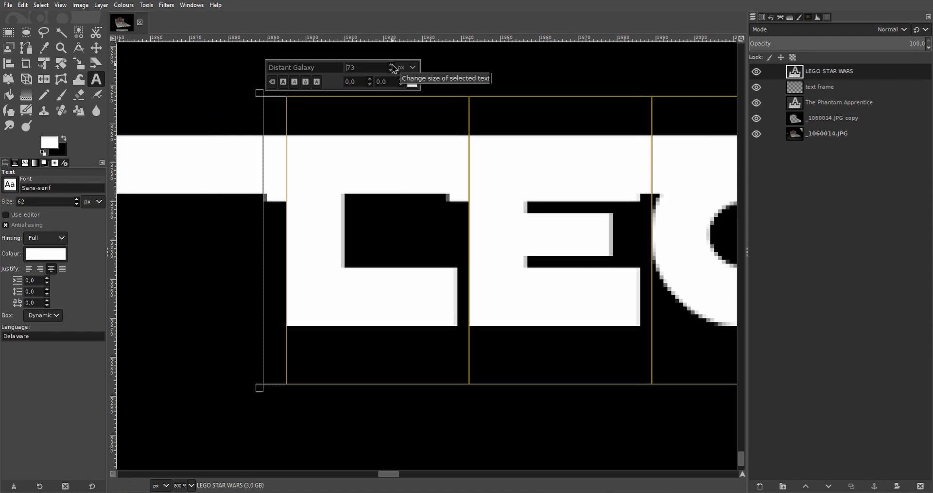
pyautogui.click(97, 48)
pyautogui.moveTo(323, 255); pyautogui.dragTo(323, 246)
pyautogui.scroll(-4, 327, 248)
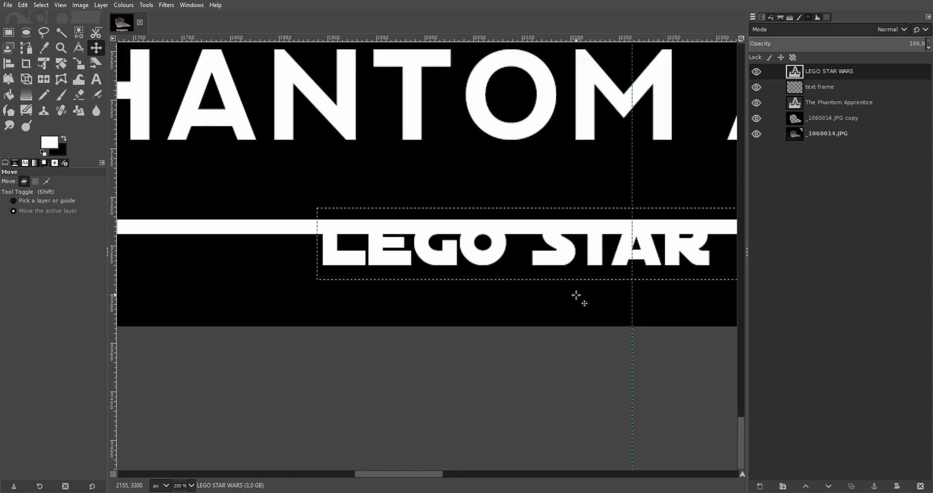
pyautogui.moveTo(577, 295); pyautogui.dragTo(346, 289)
pyautogui.moveTo(439, 243); pyautogui.dragTo(438, 242)
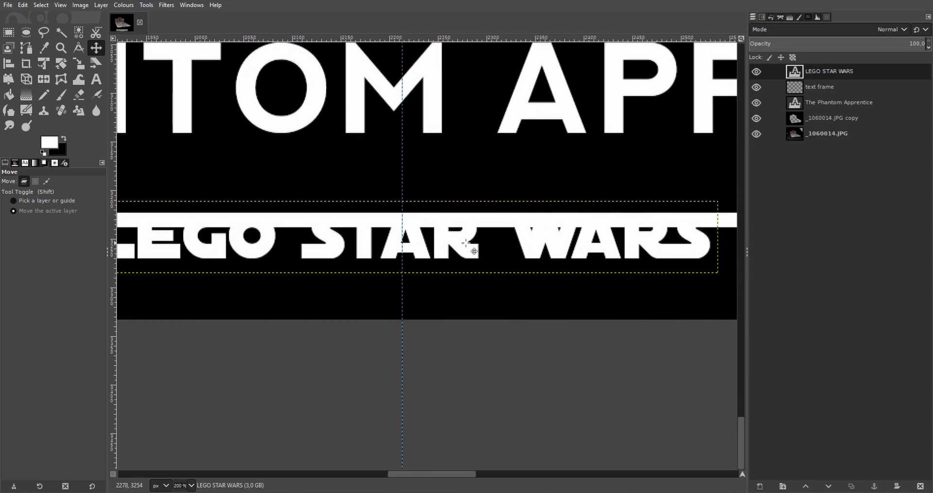
# Step: Delete the part of the text frame layer behind the subtitle using a rectangular selection about 628 × 26 px, and fit the image in view
pyautogui.click(9, 32)
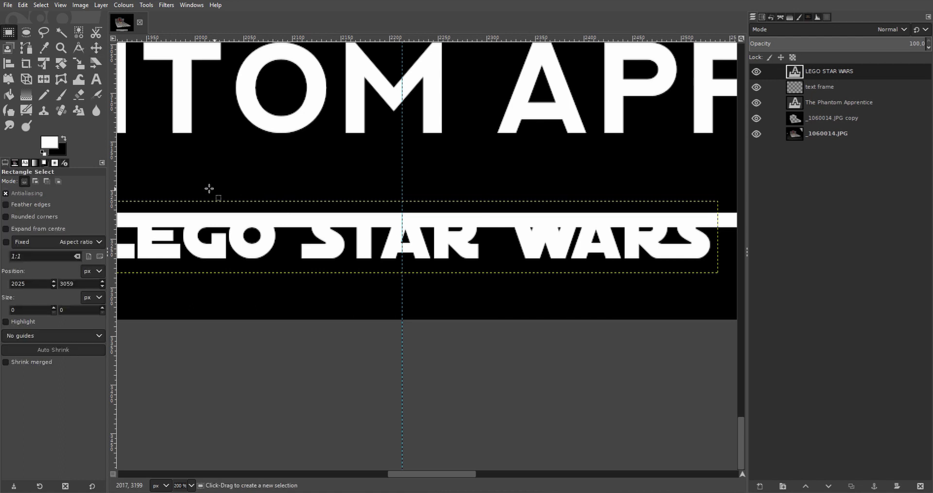
pyautogui.scroll(-3, 229, 187)
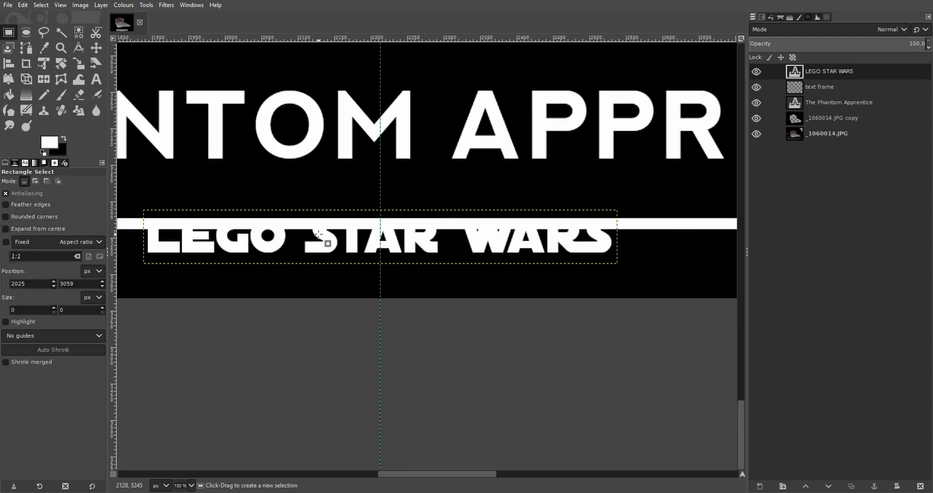
pyautogui.moveTo(202, 180); pyautogui.dragTo(660, 198)
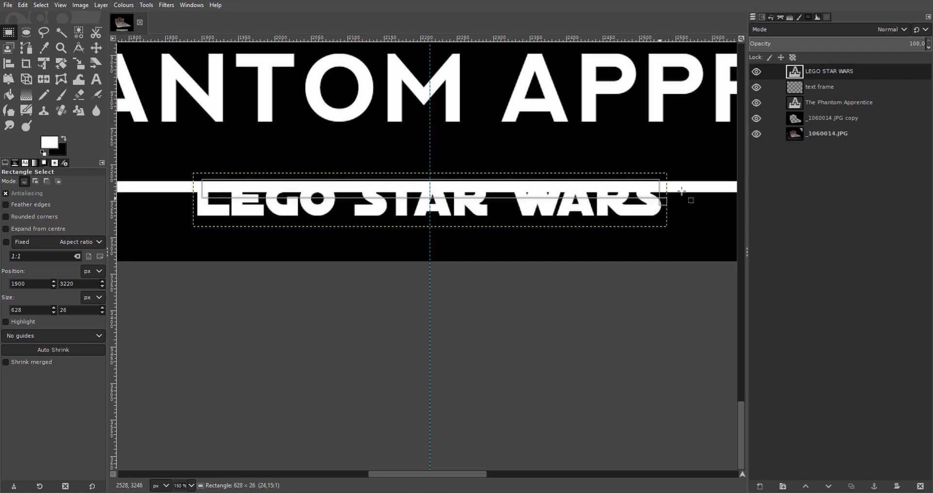
pyautogui.click(819, 88)
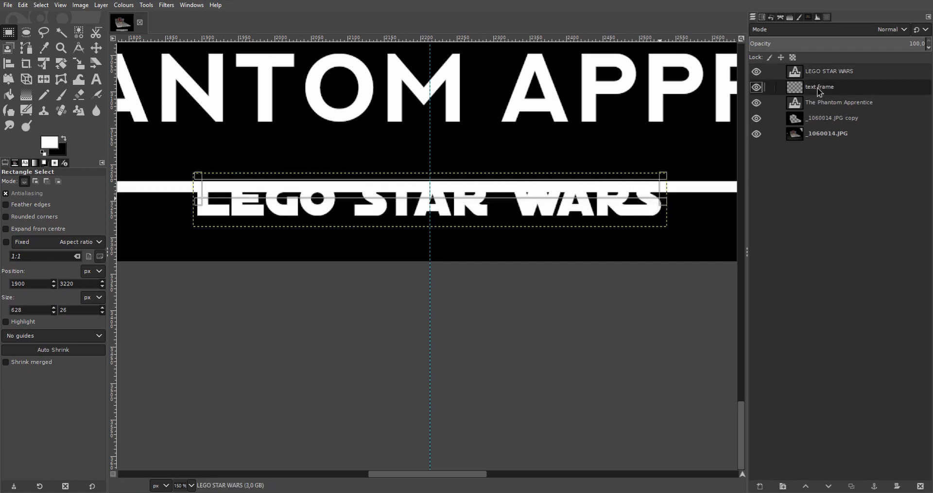
pyautogui.press('Delete')
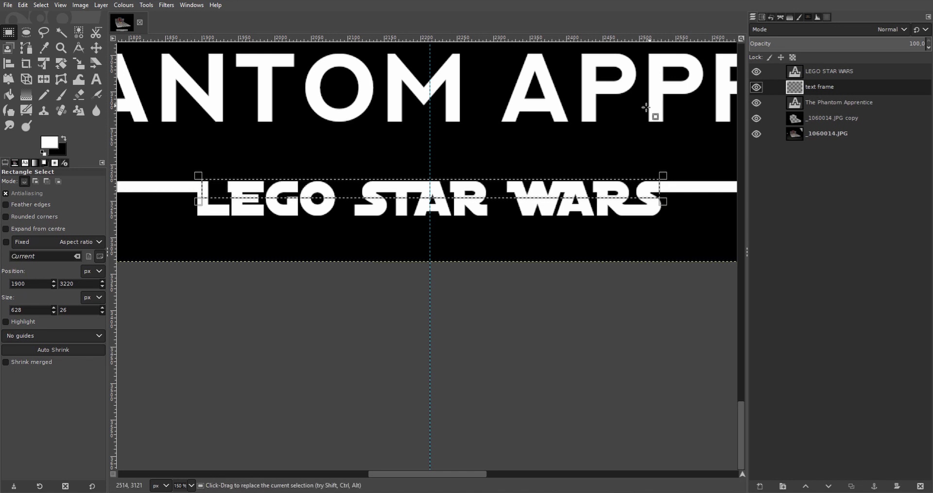
pyautogui.click(549, 128)
pyautogui.hotkey('shift', 'ctrl', 'j')
# Step: Merge the LEGO STAR WARS layer into the text frame layer and merge that into The Phantom Apprentice layer
pyautogui.click(821, 133)
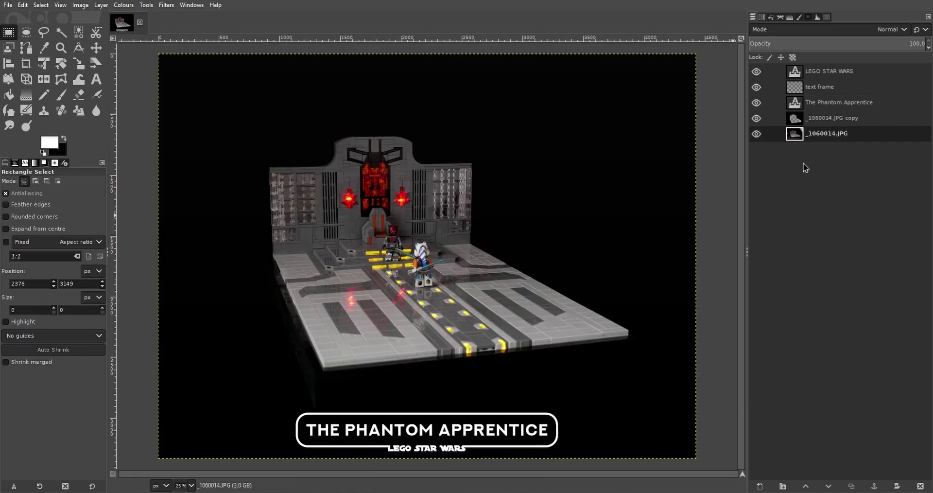
pyautogui.rightClick(830, 74)
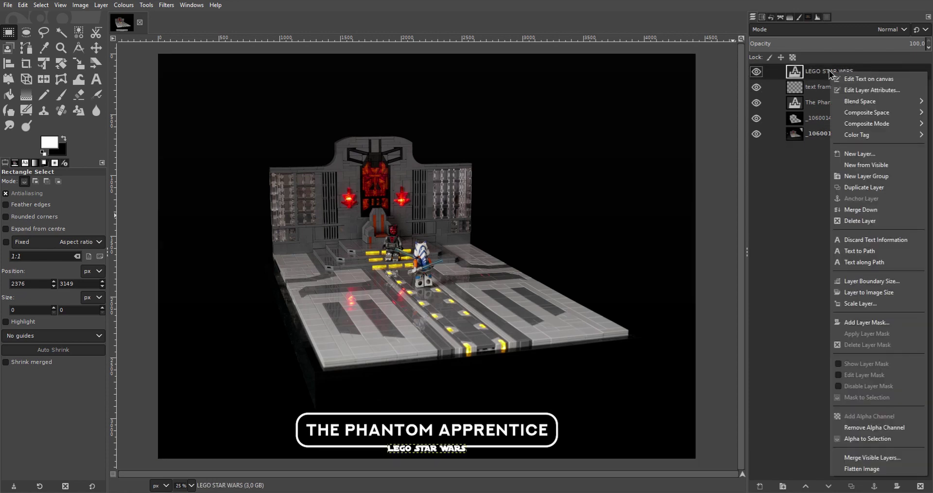
pyautogui.click(867, 197)
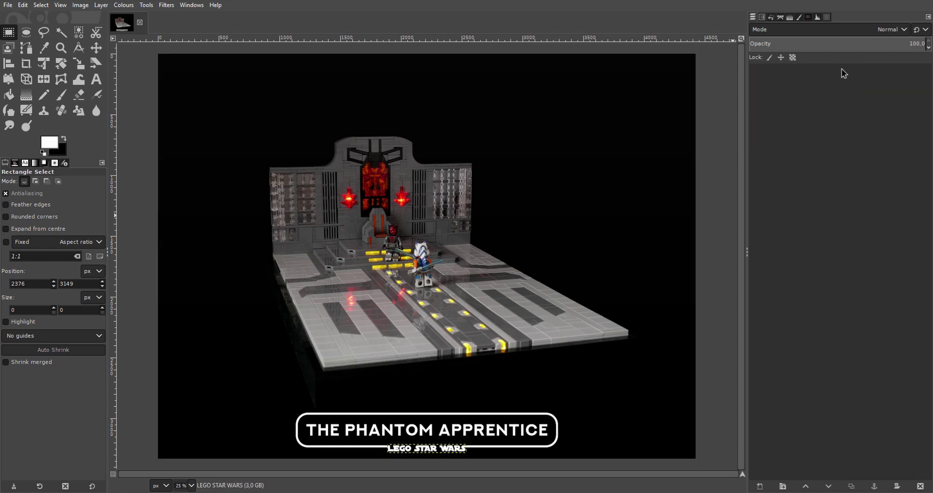
pyautogui.rightClick(841, 72)
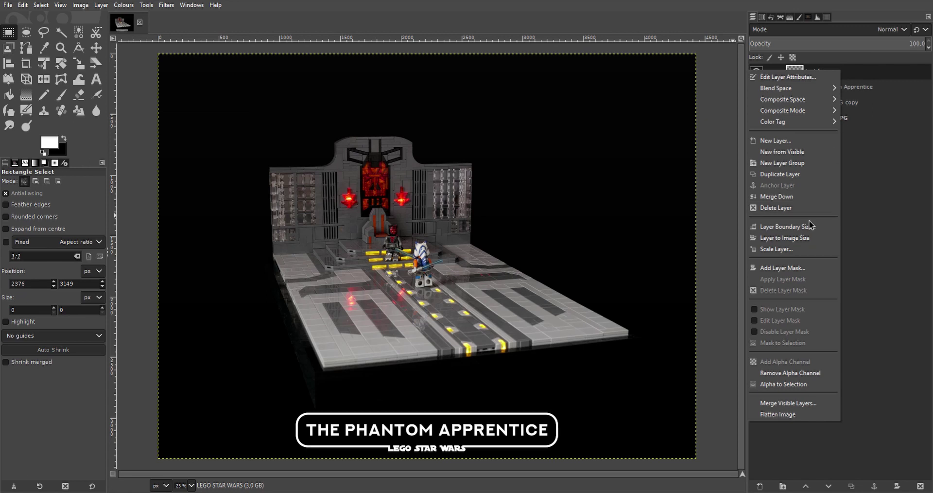
pyautogui.click(795, 198)
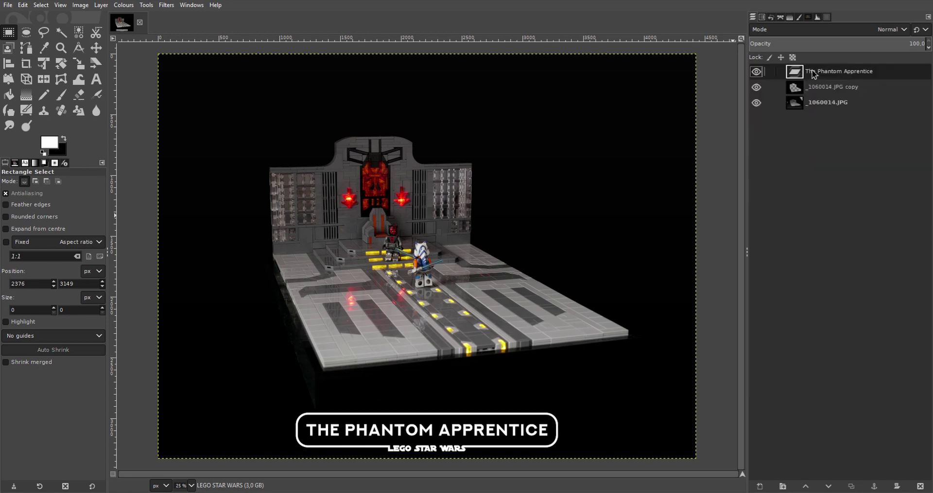
# Step: Create a selection from the alpha of the merged The Phantom Apprentice layer
pyautogui.hotkey('ctrl', 's')
pyautogui.click(123, 5)
pyautogui.click(146, 134)
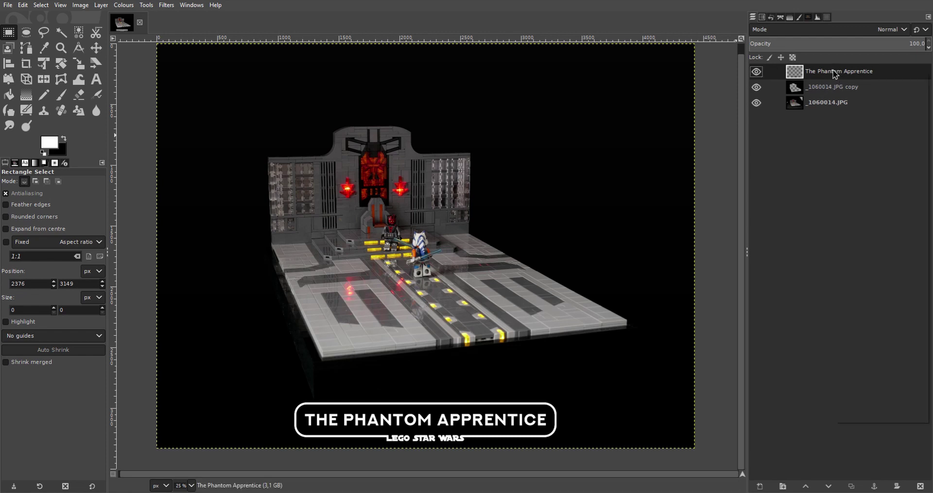
pyautogui.rightClick(832, 71)
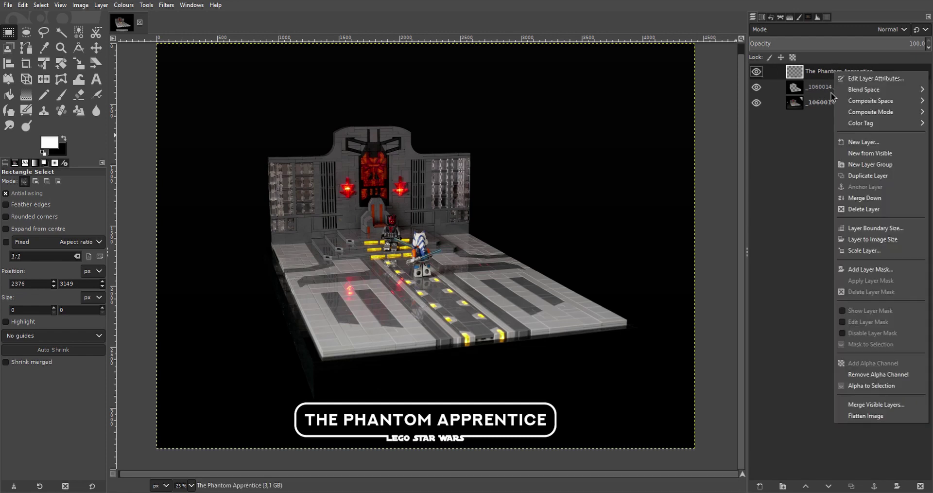
pyautogui.click(890, 386)
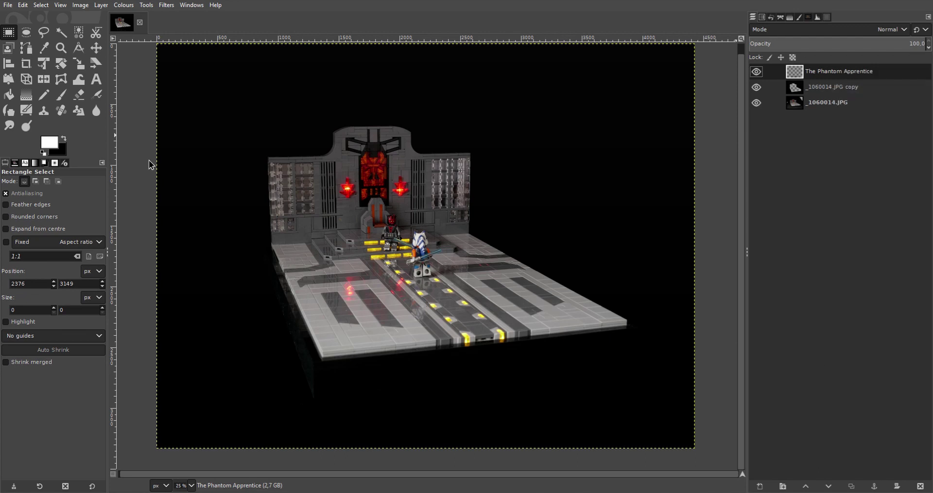
# Step: Set the background colour to light grey cecece
pyautogui.click(59, 153)
pyautogui.click(40, 163)
pyautogui.click(40, 153)
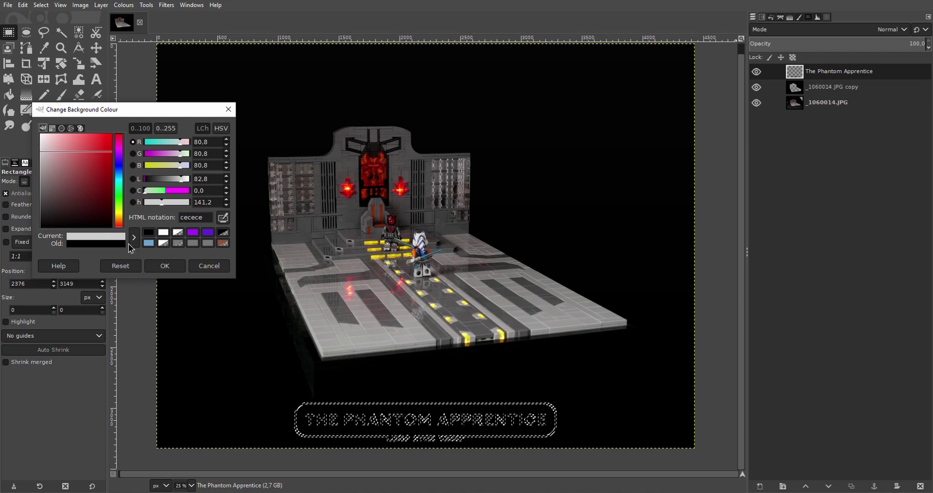
pyautogui.press('Return')
# Step: Fill the selected title artwork with a vertical linear FG to BG gradient about 294 px long, and clear the selection
pyautogui.press('g')
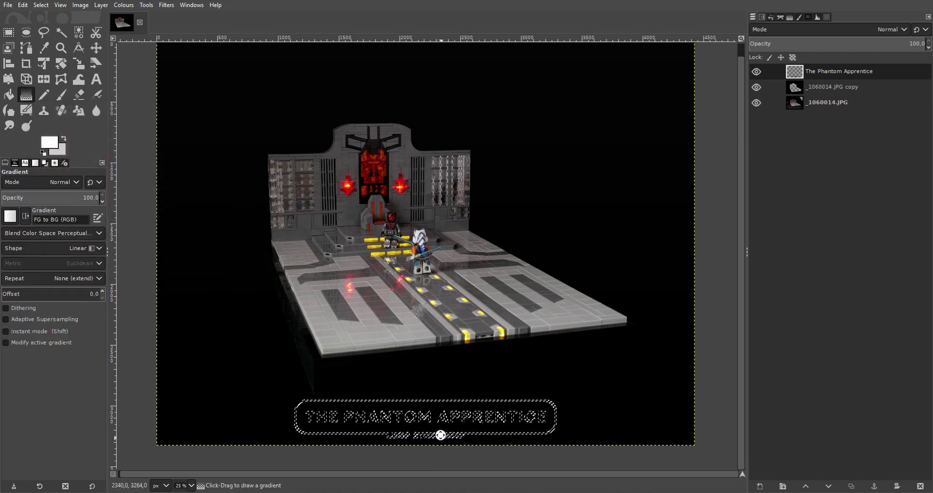
pyautogui.scroll(-3, 428, 403)
pyautogui.scroll(2, 416, 343)
pyautogui.moveTo(411, 308); pyautogui.dragTo(411, 352)
pyautogui.moveTo(408, 350); pyautogui.dragTo(407, 381)
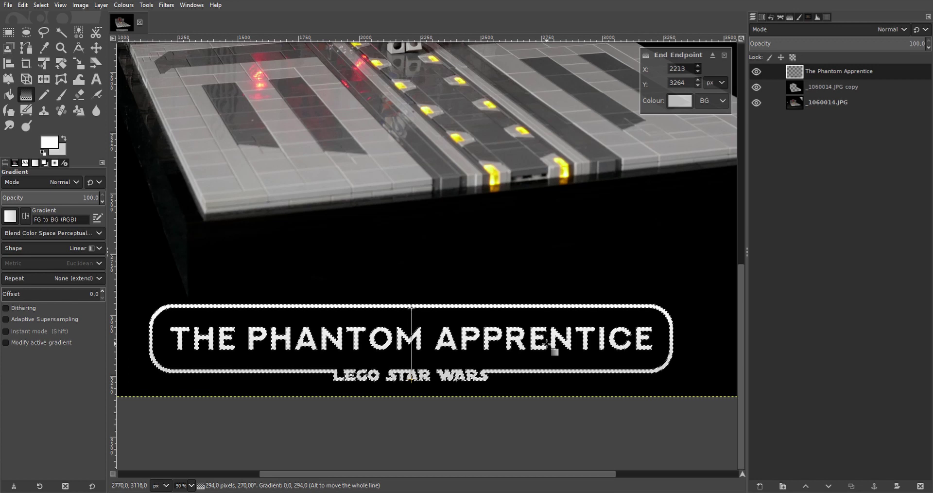
pyautogui.press('Return')
pyautogui.press('shift')
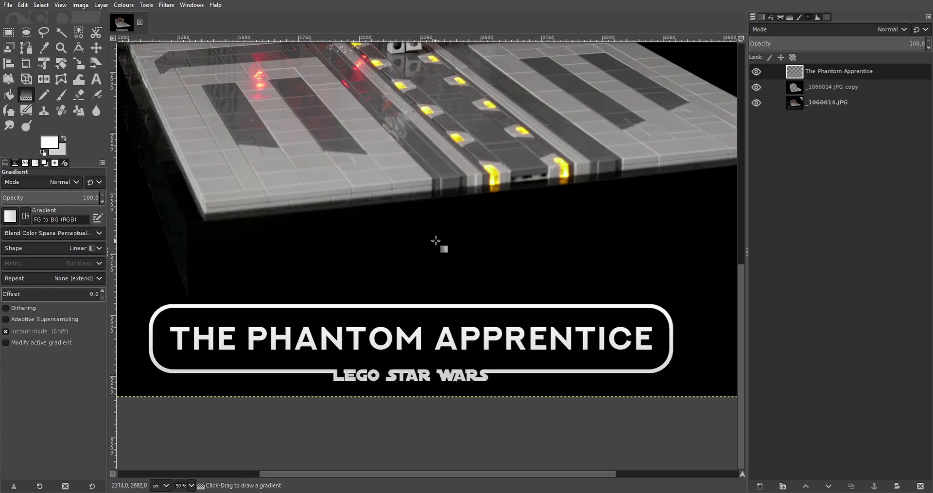
pyautogui.press('m')
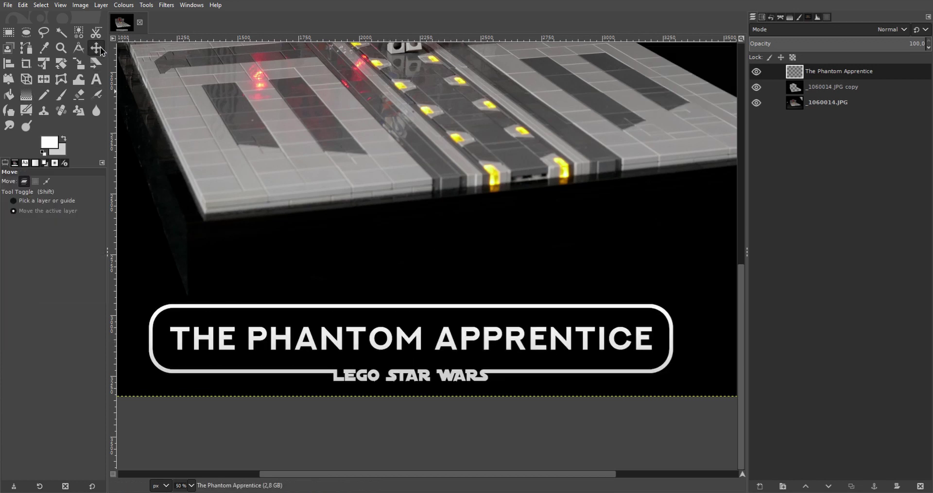
pyautogui.scroll(-1, 493, 290)
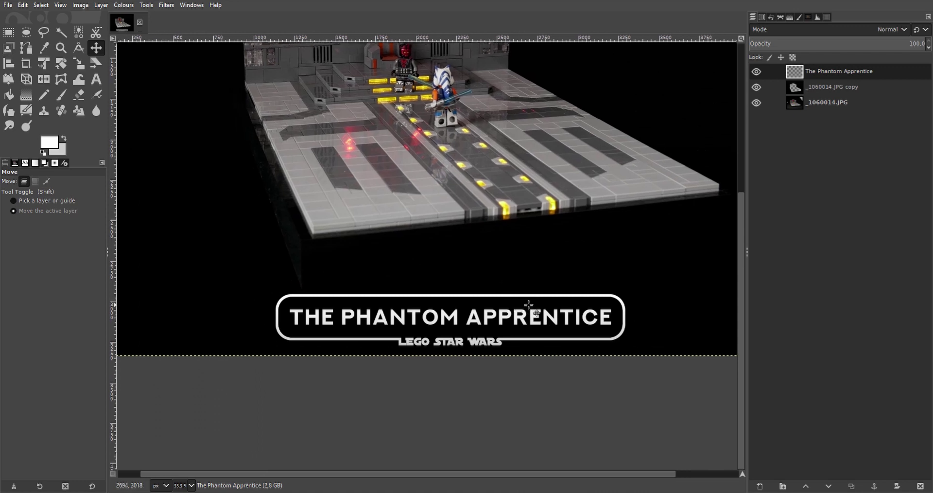
# Step: Open the Color Balance adjustment for the _1060014.JPG layer and view its list of last-used presets
pyautogui.click(846, 104)
pyautogui.scroll(-2, 590, 211)
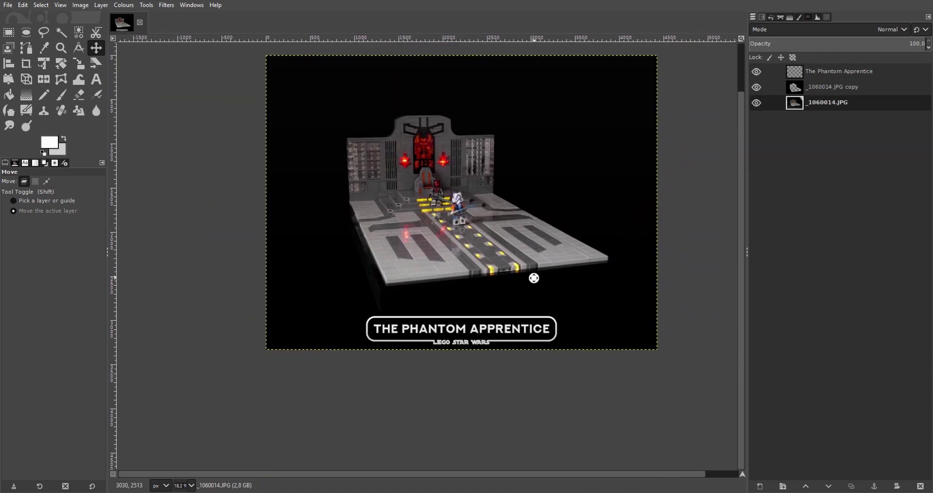
pyautogui.scroll(1, 521, 298)
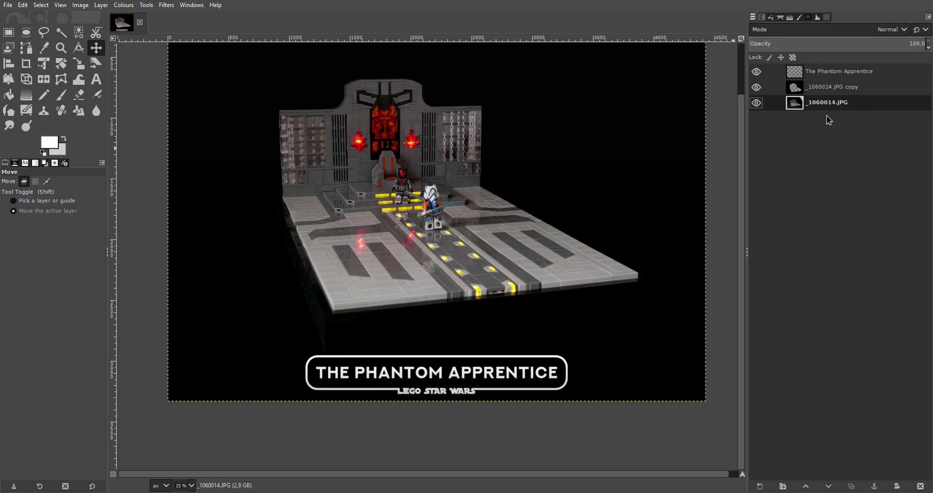
pyautogui.click(123, 5)
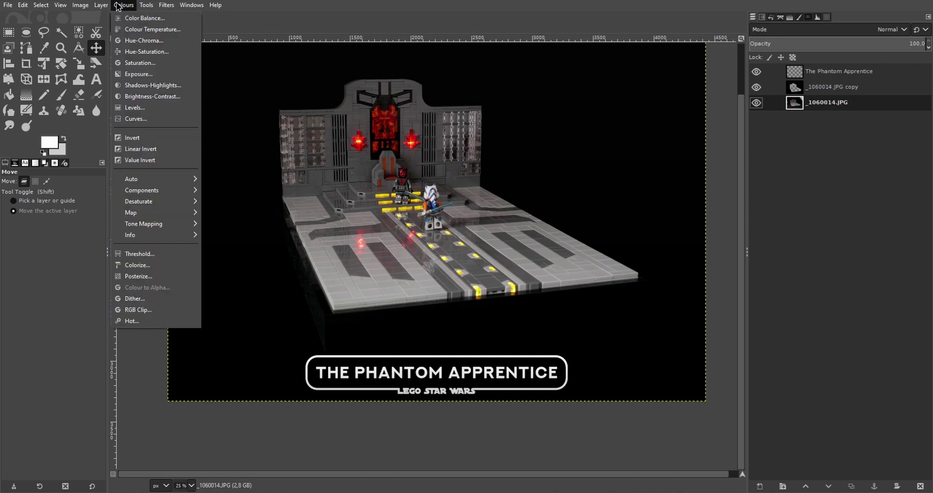
pyautogui.click(144, 18)
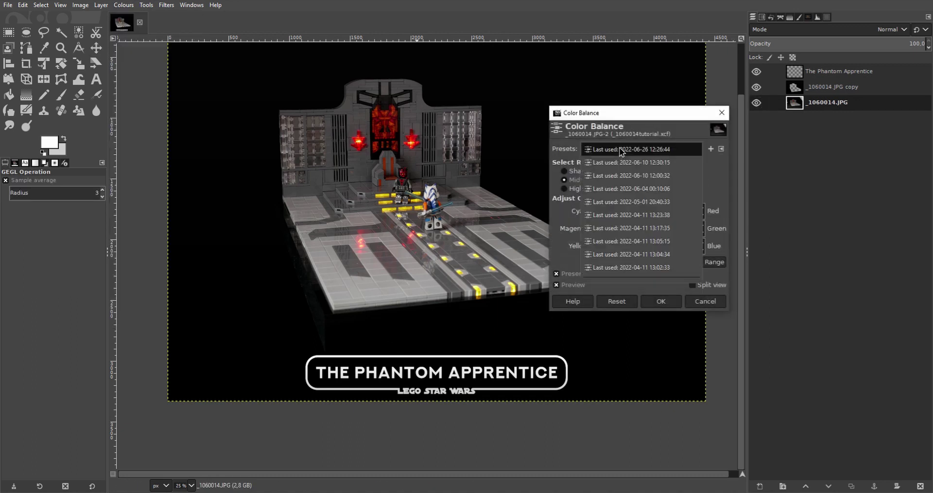
pyautogui.press('Return')
pyautogui.click(127, 5)
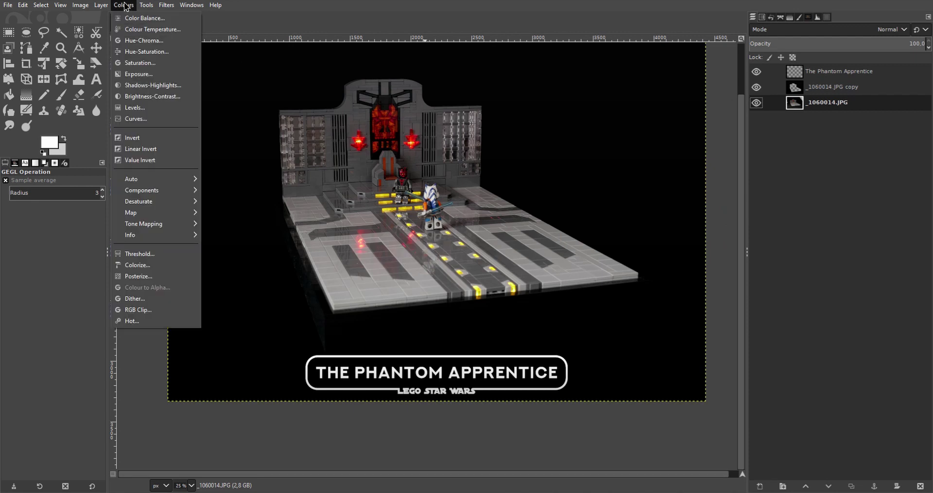
pyautogui.hotkey('ctrl', 's')
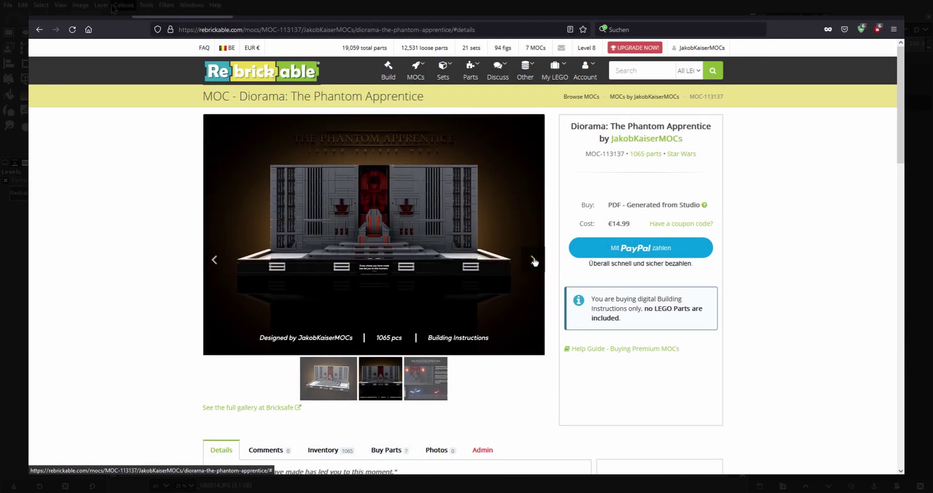
# Step: Browse the gallery images of the Diorama: The Phantom Apprentice MOC on Rebrickable
pyautogui.click(533, 260)
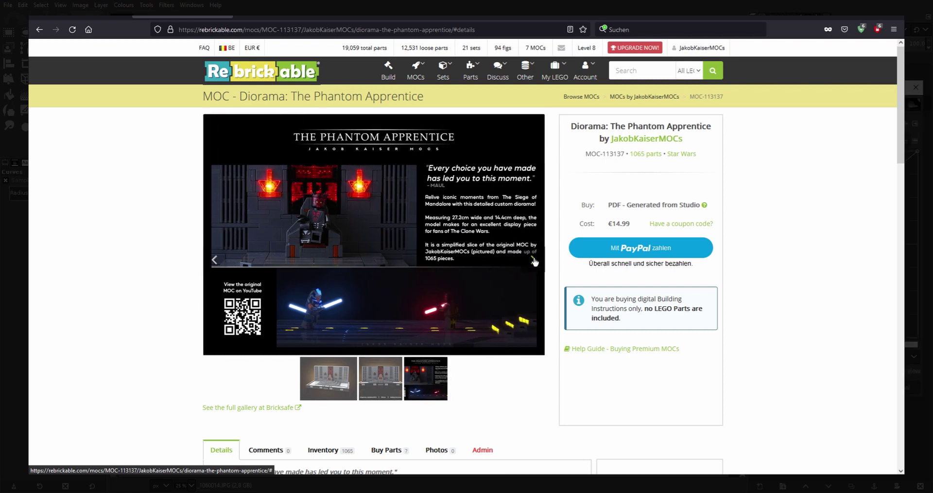
pyautogui.click(533, 260)
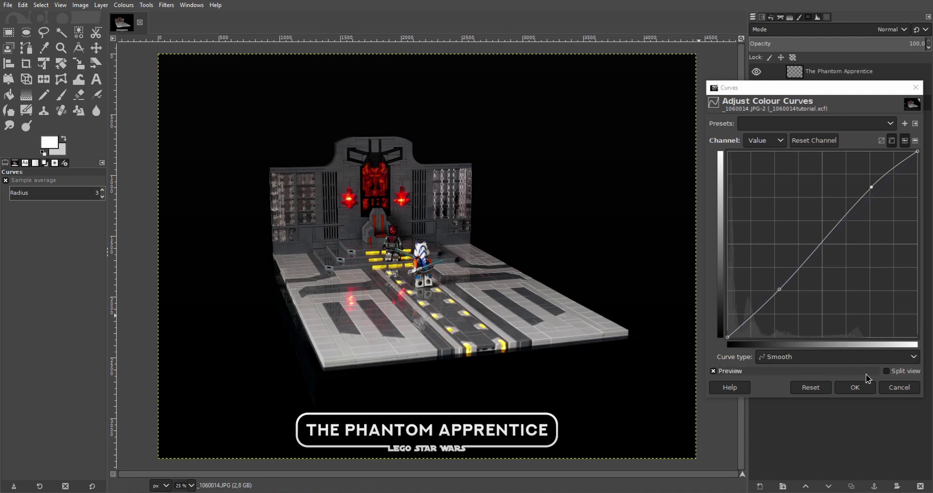
# Step: Apply a smooth, gentle S-shaped Value curve to the _1060014.JPG layer
pyautogui.click(846, 387)
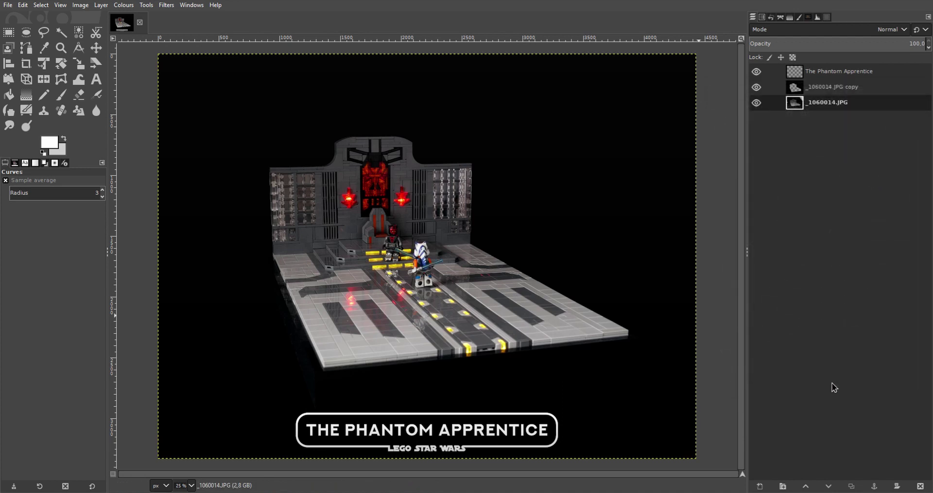